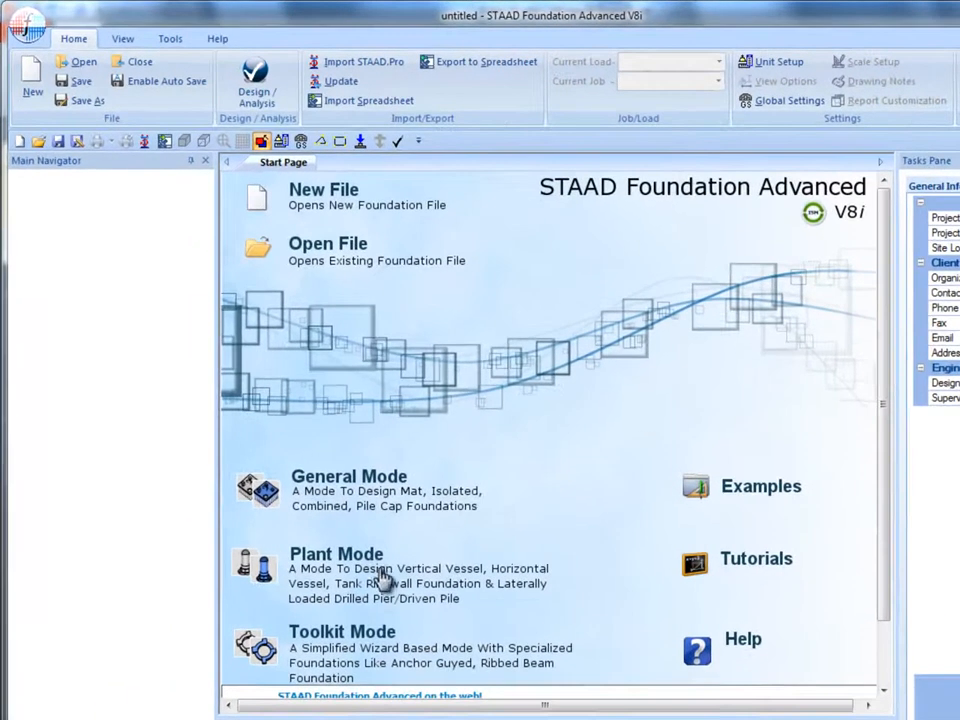
# Step: Start a vertical vessel foundation job in Plant Mode from the project information items
pyautogui.click(362, 546)
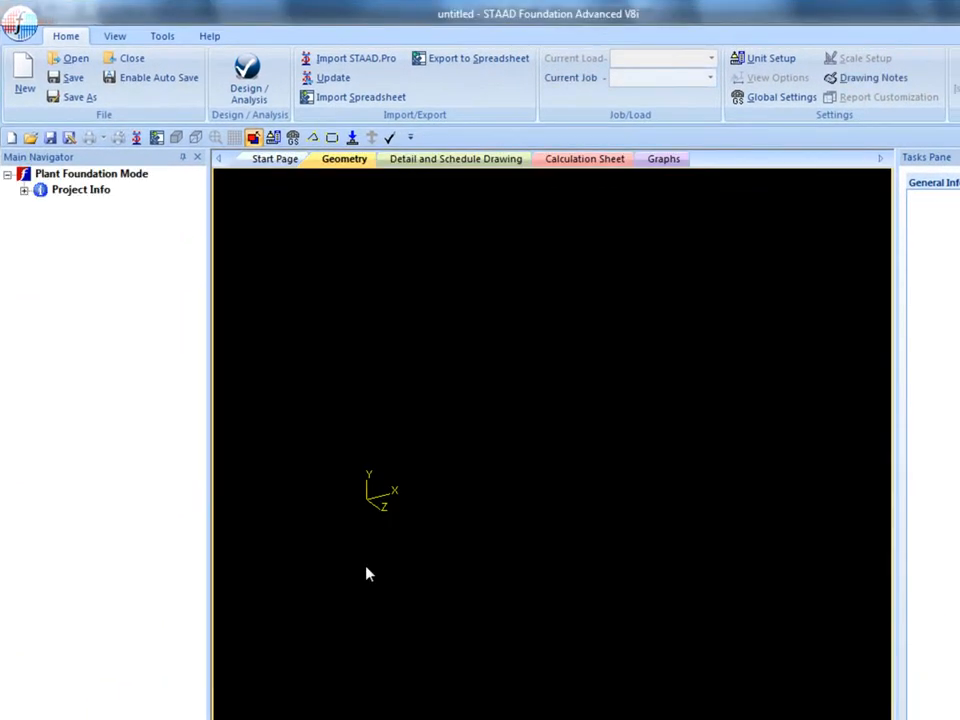
pyautogui.click(32, 193)
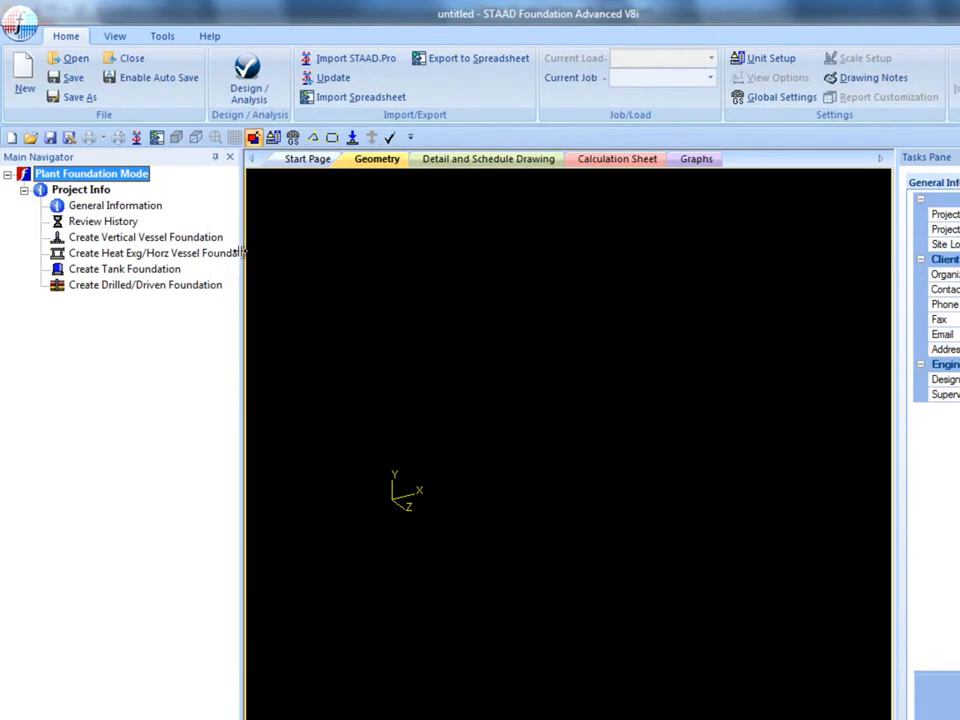
pyautogui.click(204, 240)
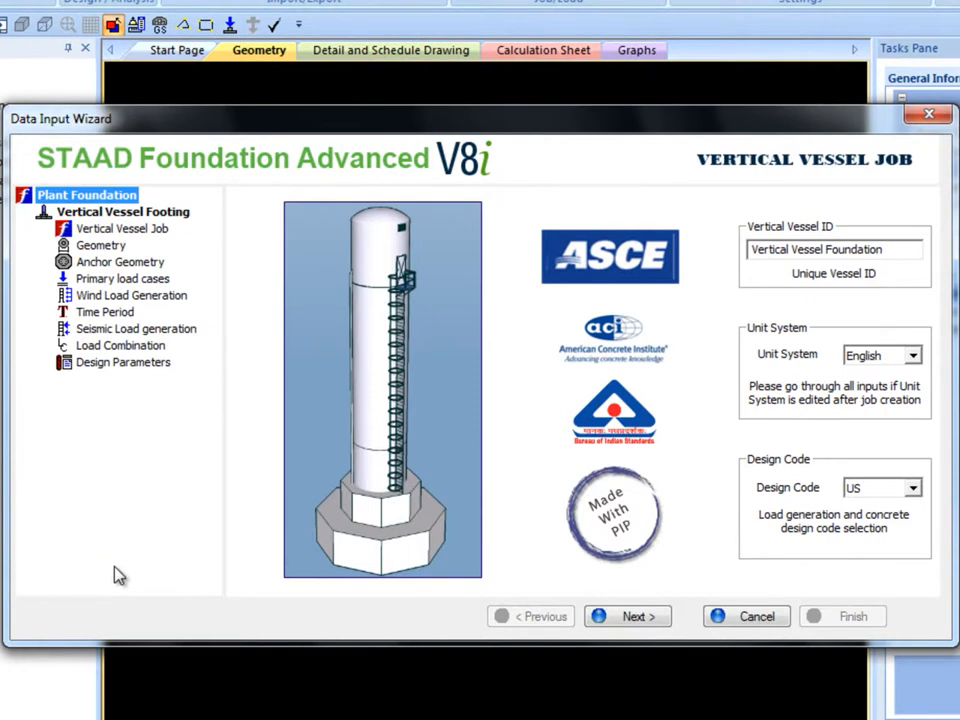
# Step: Look through the wizard's wind load generation, geometry and vertical vessel job pages, ending on the geometry page
pyautogui.click(136, 300)
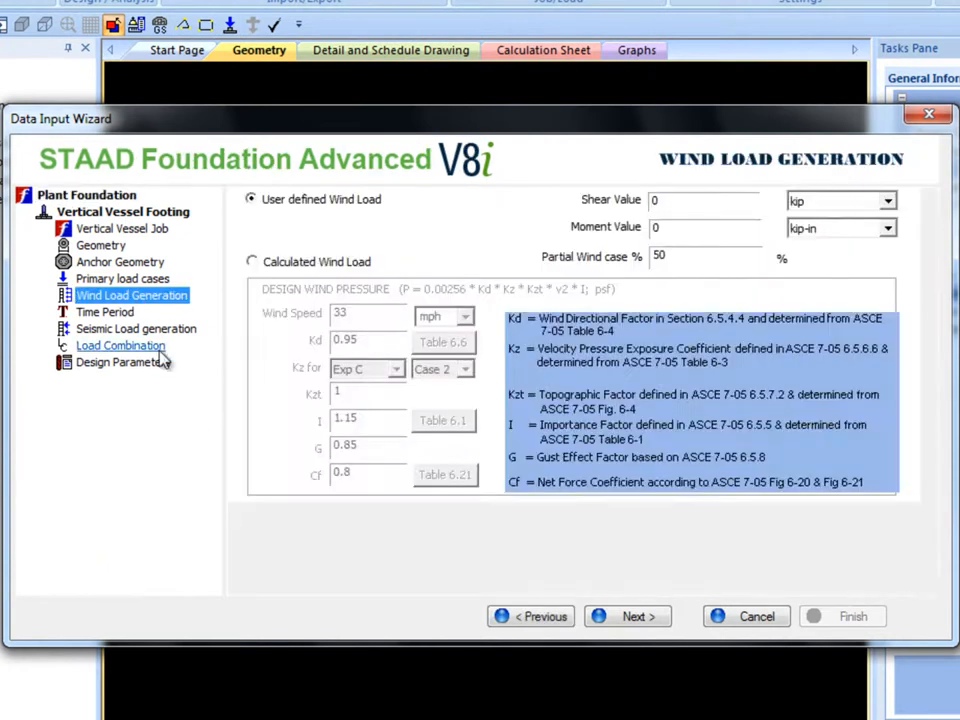
pyautogui.click(101, 245)
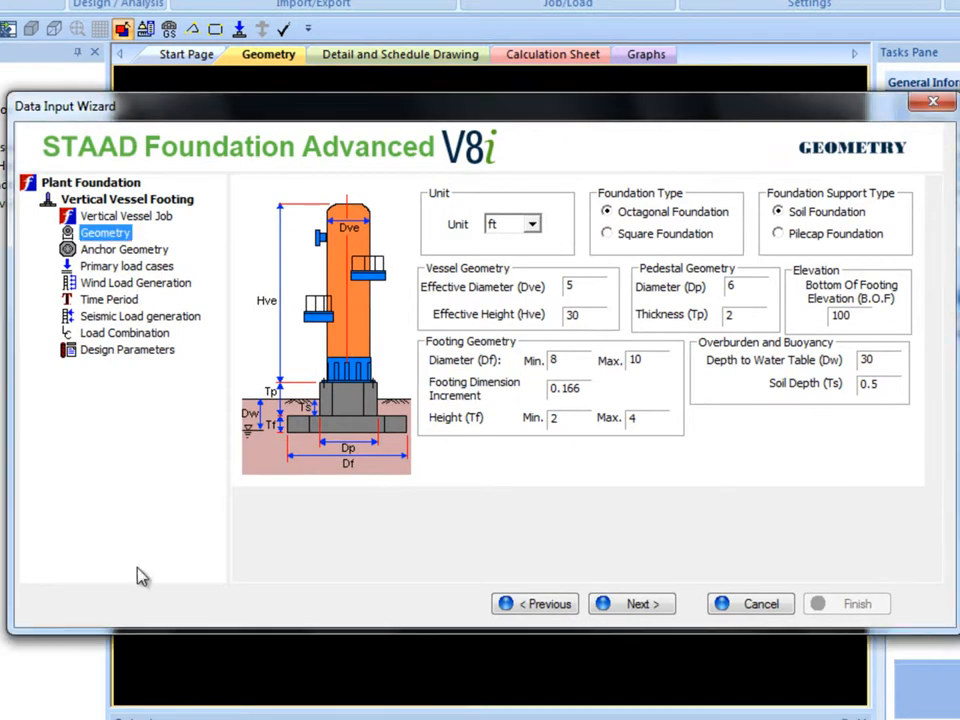
pyautogui.click(126, 216)
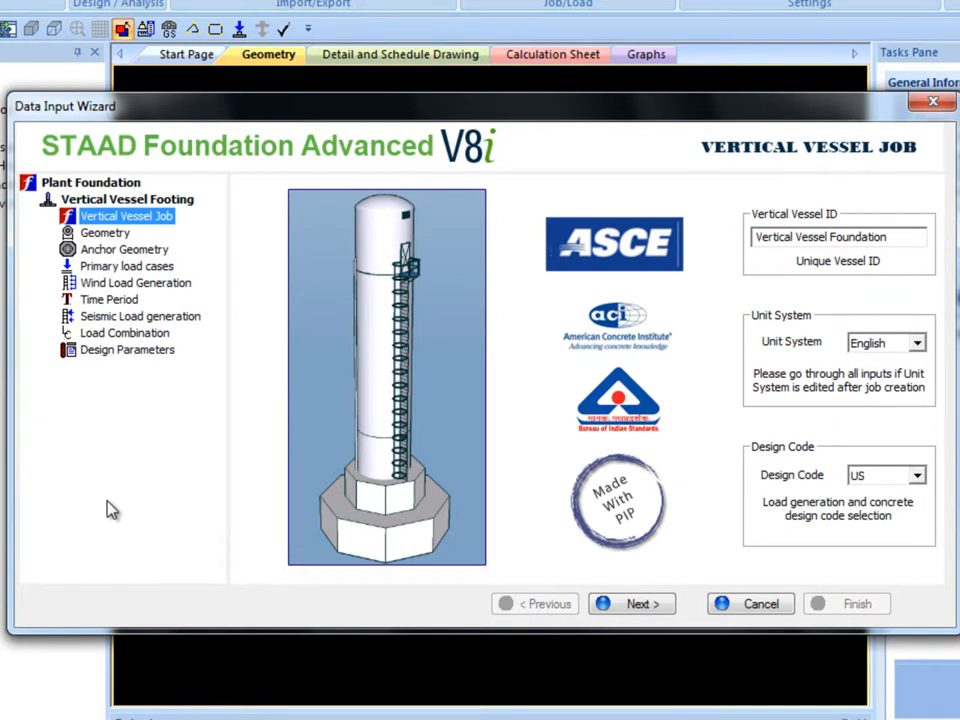
pyautogui.click(103, 234)
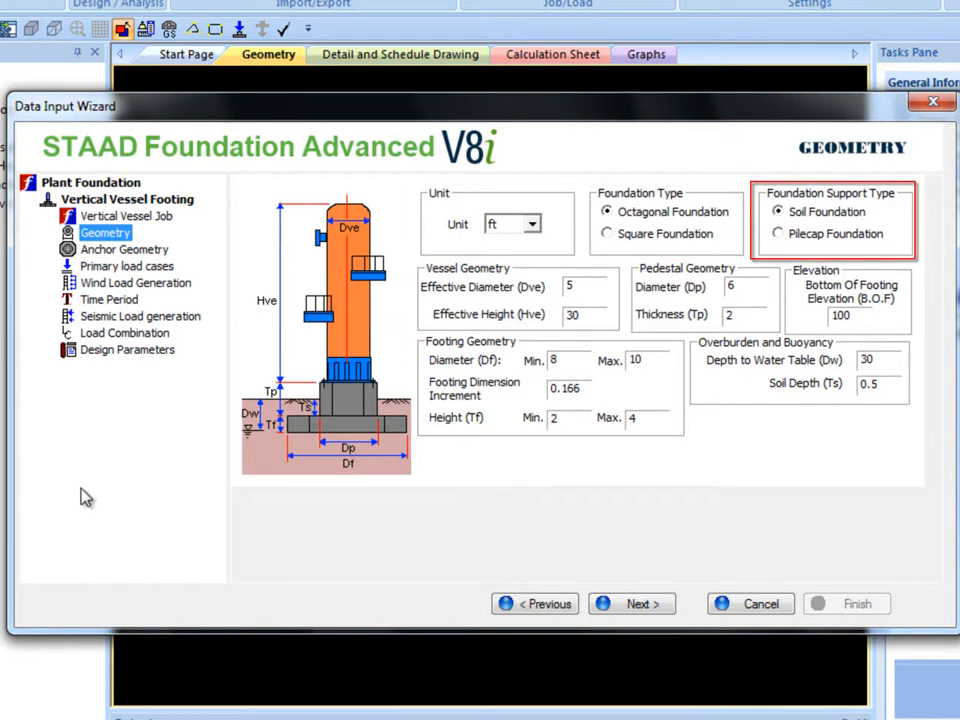
# Step: Try a square foundation with pile cap support, and restore the octagonal foundation on soil
pyautogui.click(612, 236)
pyautogui.click(780, 234)
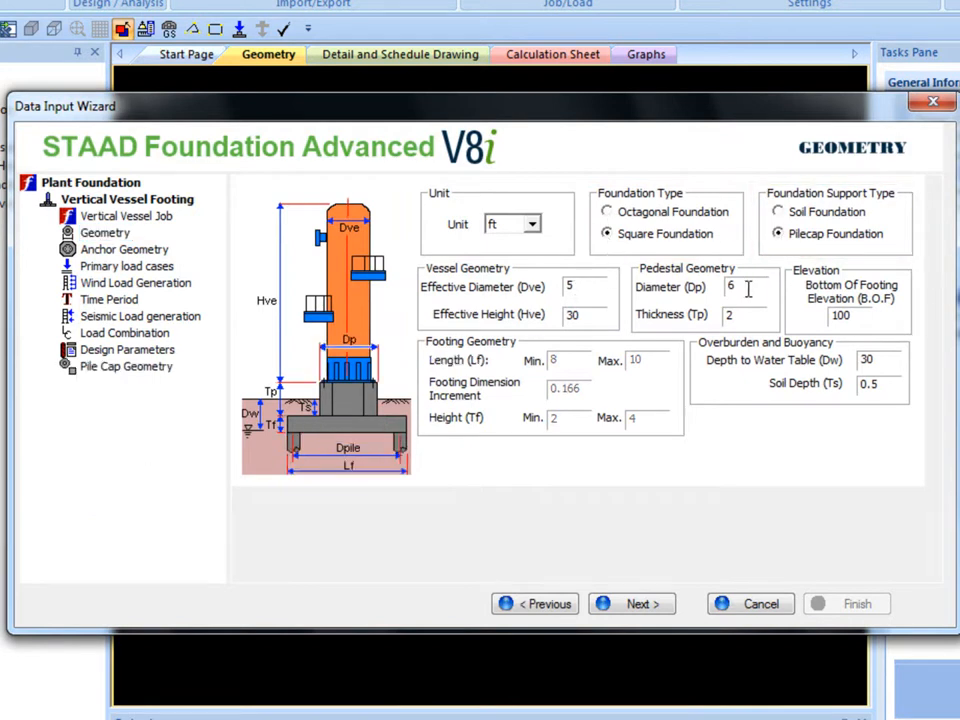
pyautogui.click(607, 212)
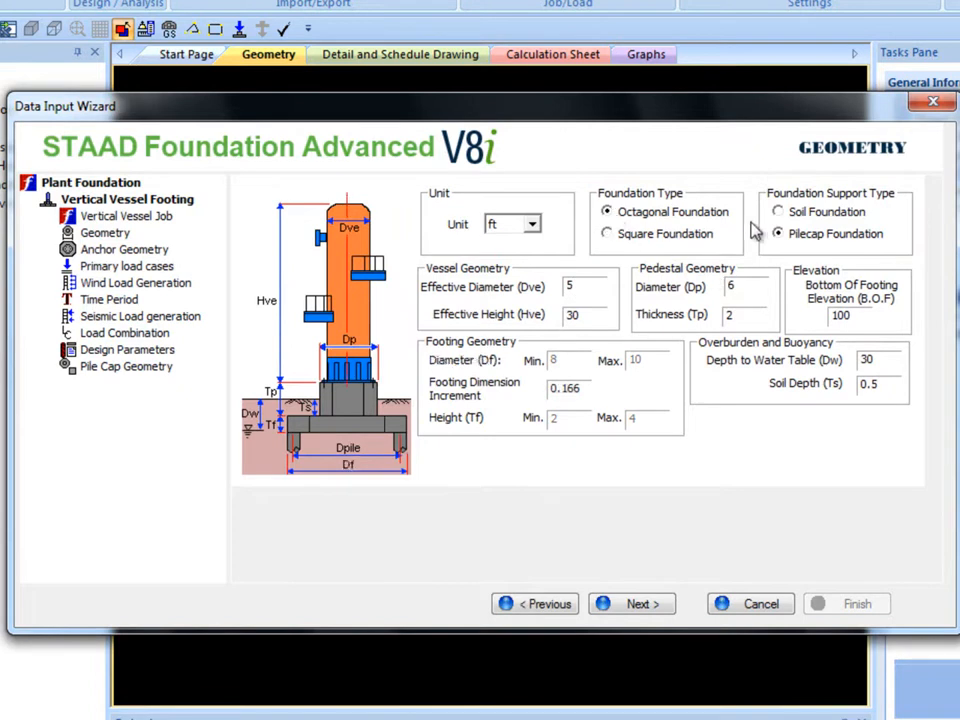
pyautogui.click(779, 213)
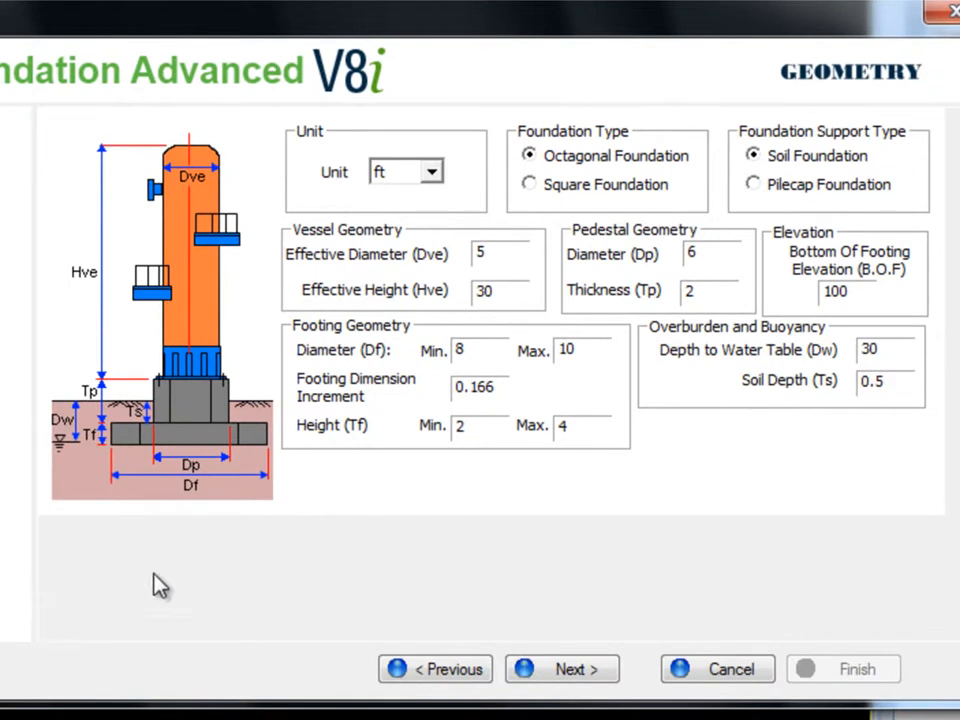
# Step: Set the vessel's effective diameter to 6 ft and the footing dimension increment to 0.15 ft
pyautogui.doubleClick(506, 253)
pyautogui.write('6')
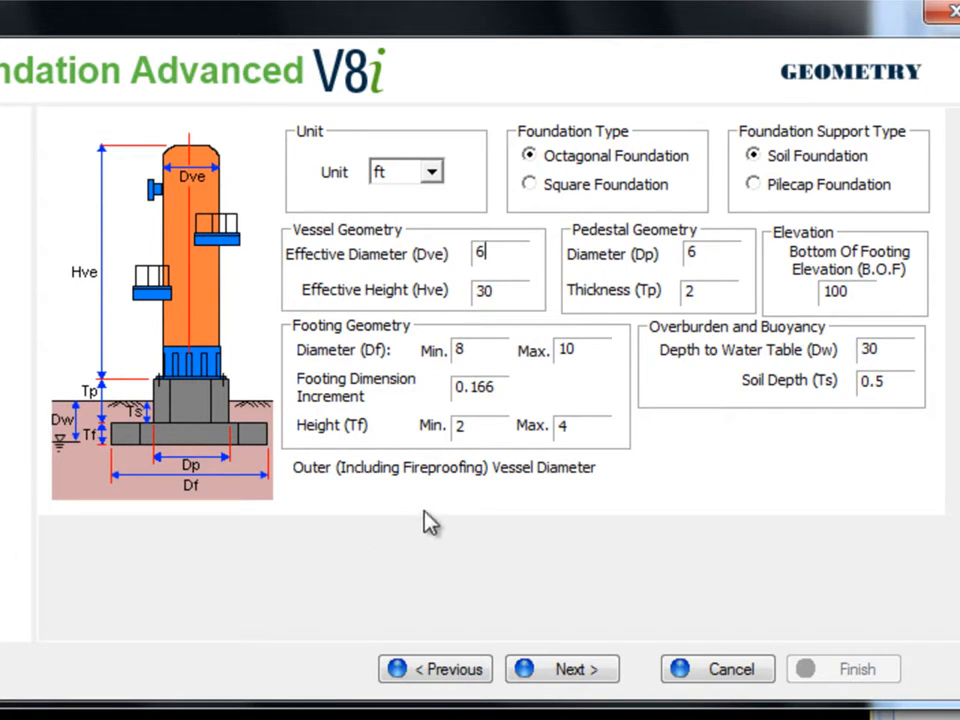
pyautogui.moveTo(510, 381); pyautogui.dragTo(380, 383)
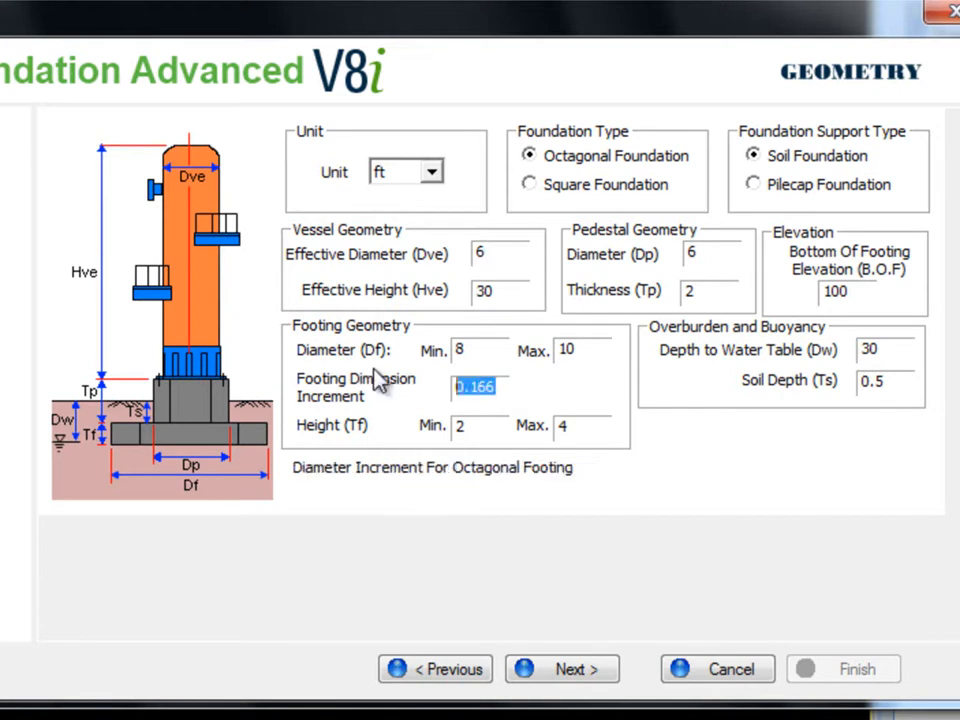
pyautogui.write('.15')
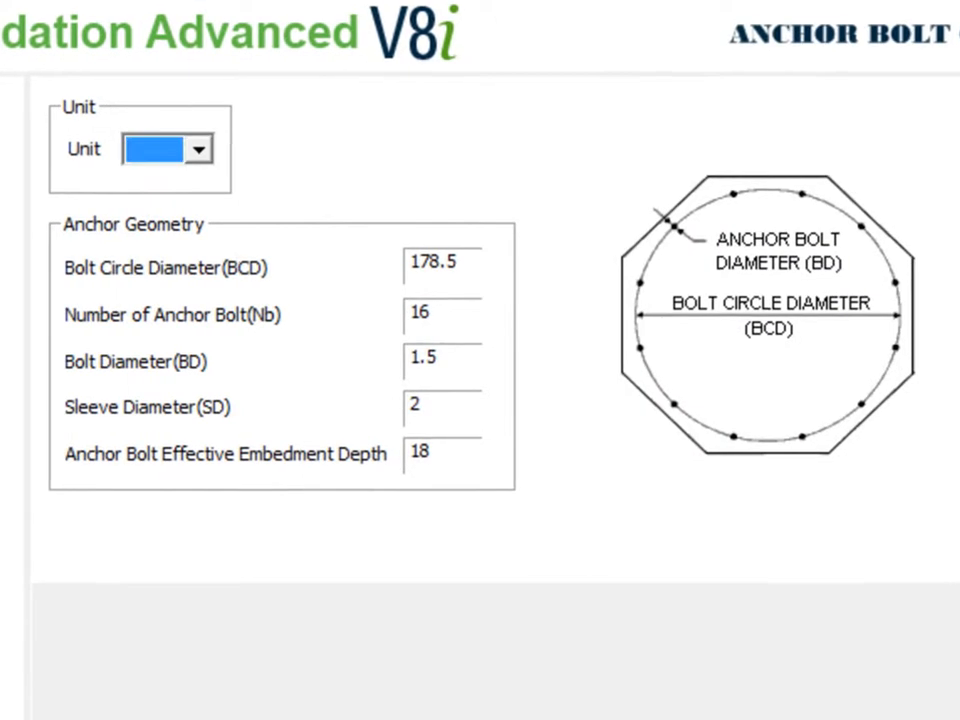
# Step: Choose inches for the anchor bolt geometry and go through the bolt circle, bolt diameter, sleeve diameter and embedment depth inputs
pyautogui.click(199, 149)
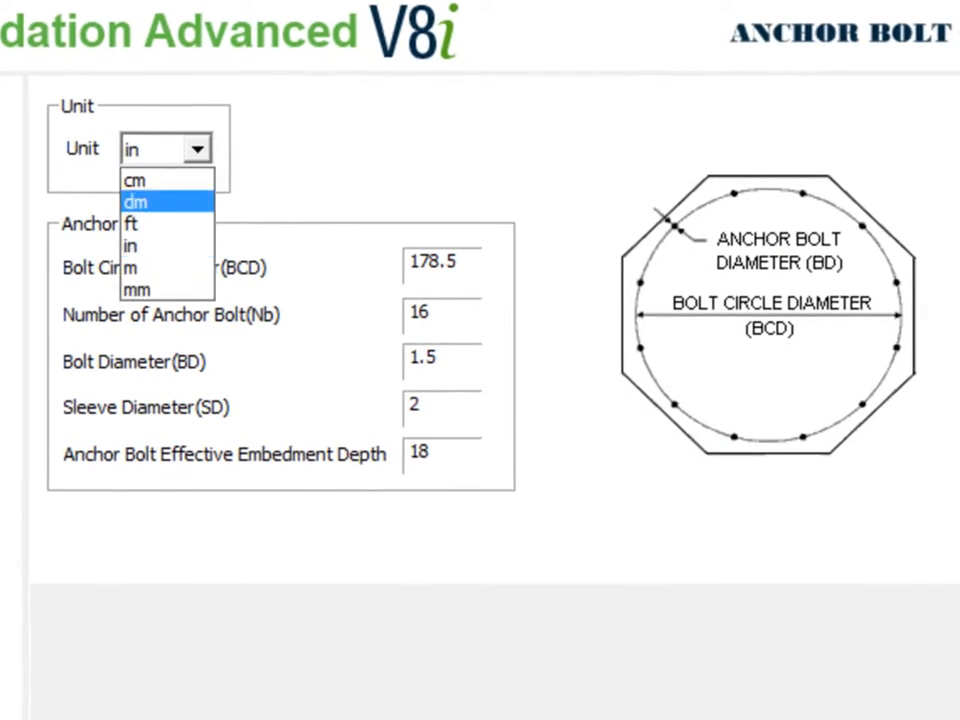
pyautogui.click(150, 245)
pyautogui.click(458, 262)
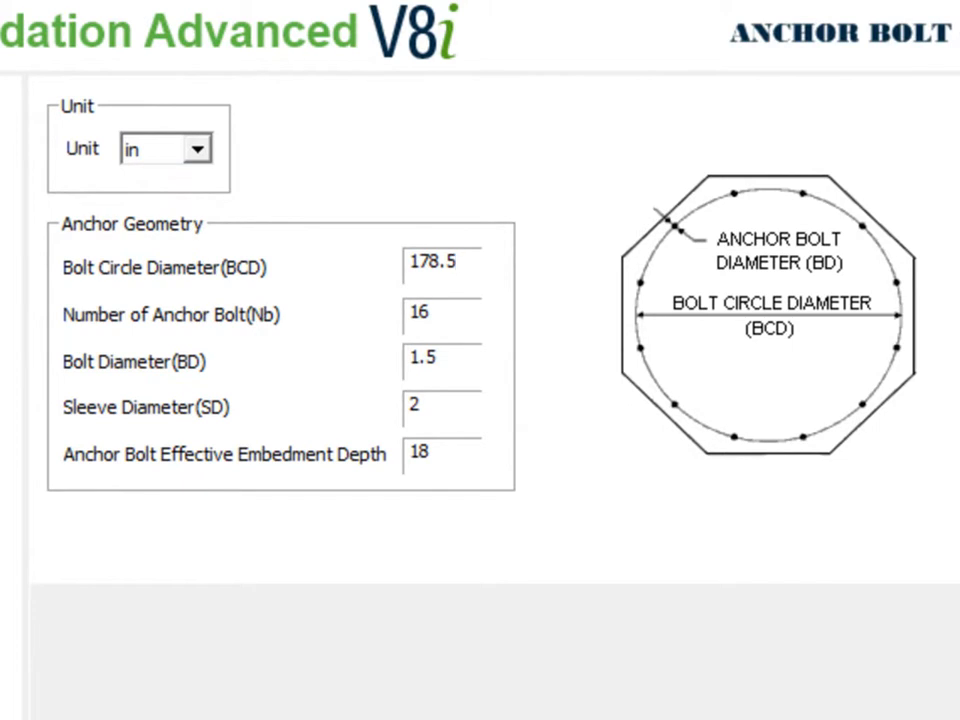
pyautogui.click(450, 358)
pyautogui.click(450, 405)
pyautogui.click(450, 452)
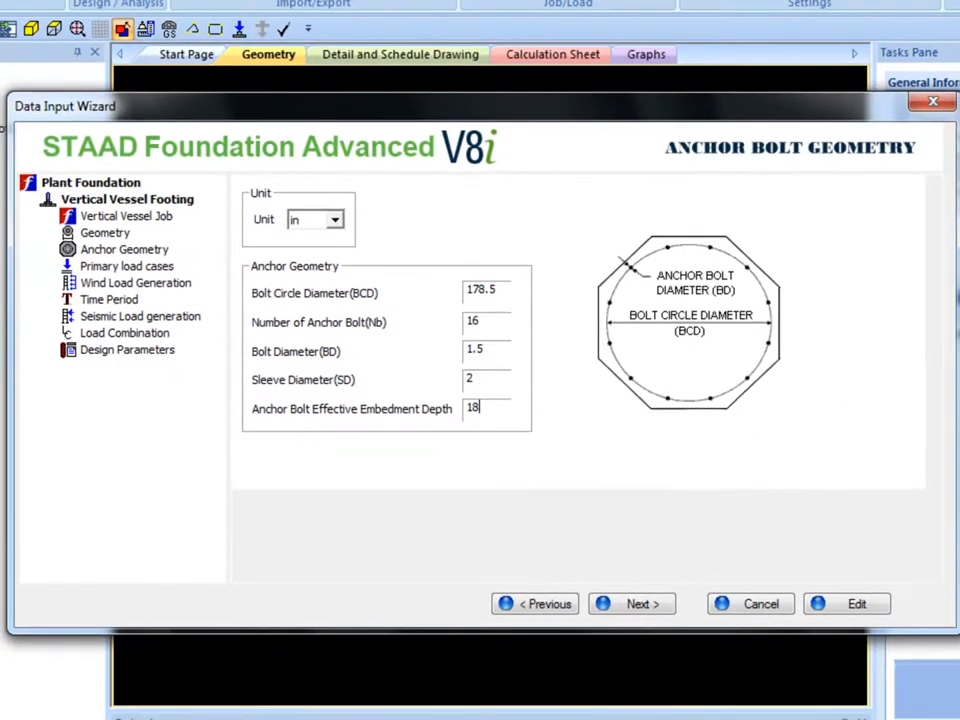
# Step: Open the primary load cases, choose kip as the vertical force unit and go to the self weight factor
pyautogui.click(127, 267)
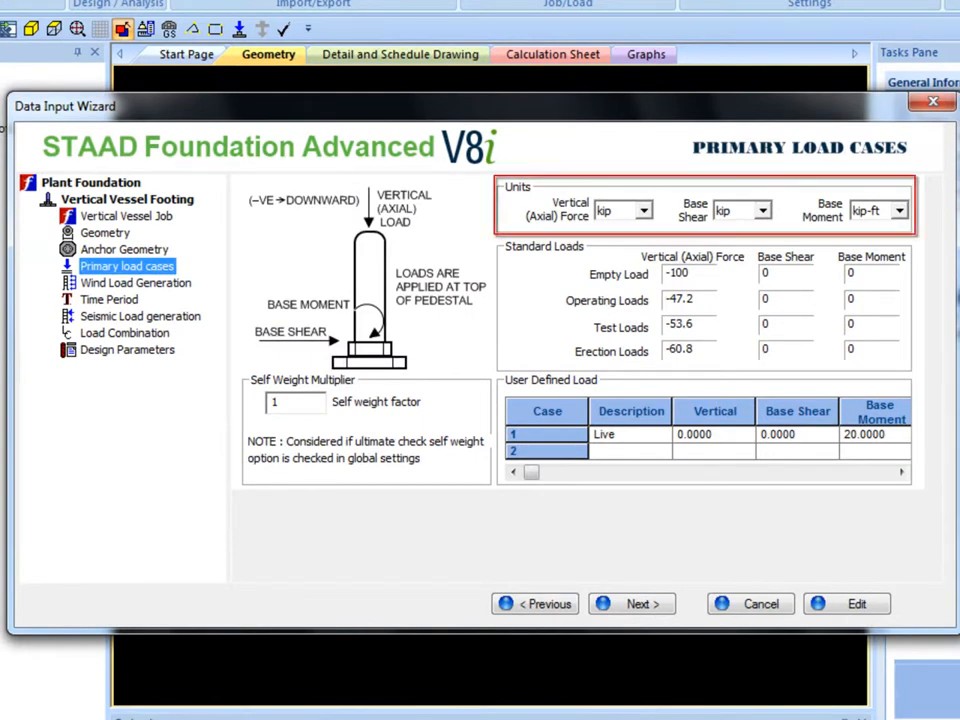
pyautogui.click(644, 210)
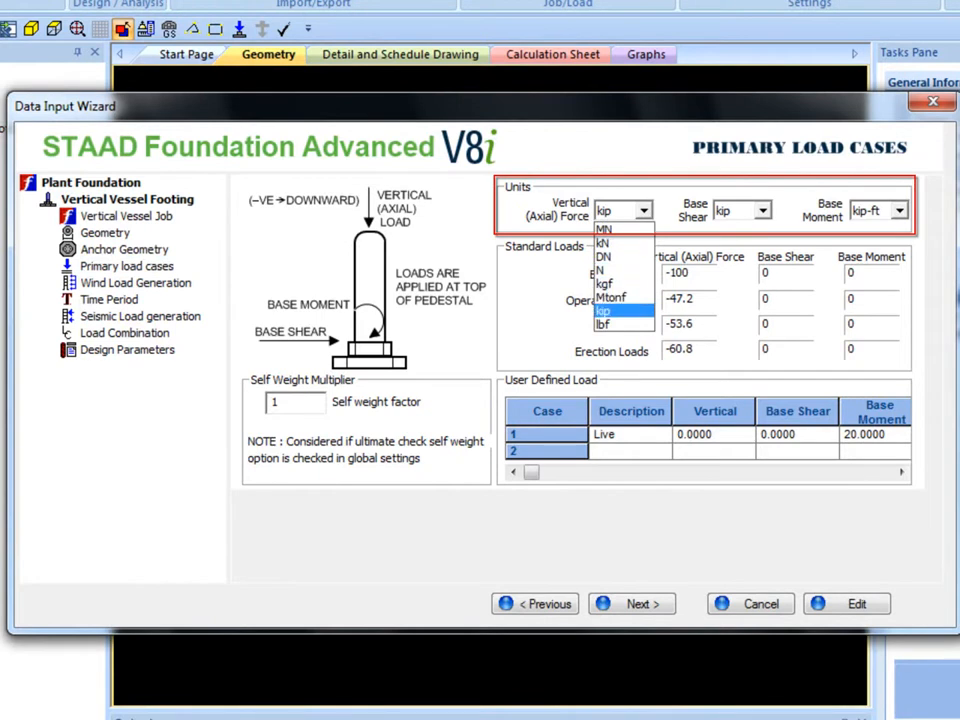
pyautogui.click(622, 310)
pyautogui.click(279, 402)
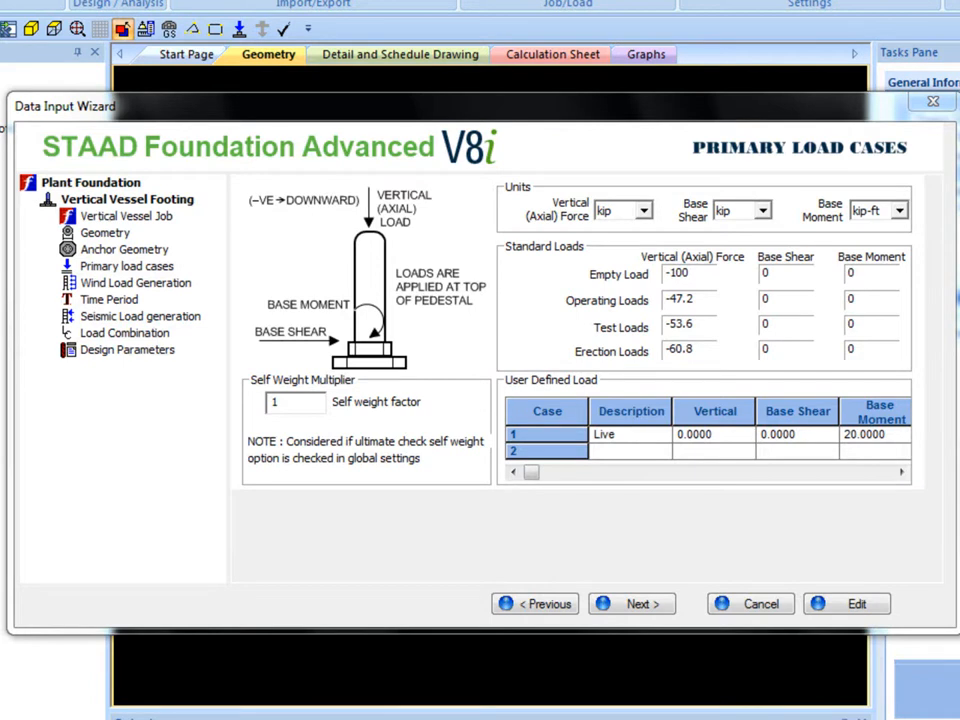
# Step: Open the wind load generation inputs, try the user-defined wind load and select the calculated wind load
pyautogui.click(130, 284)
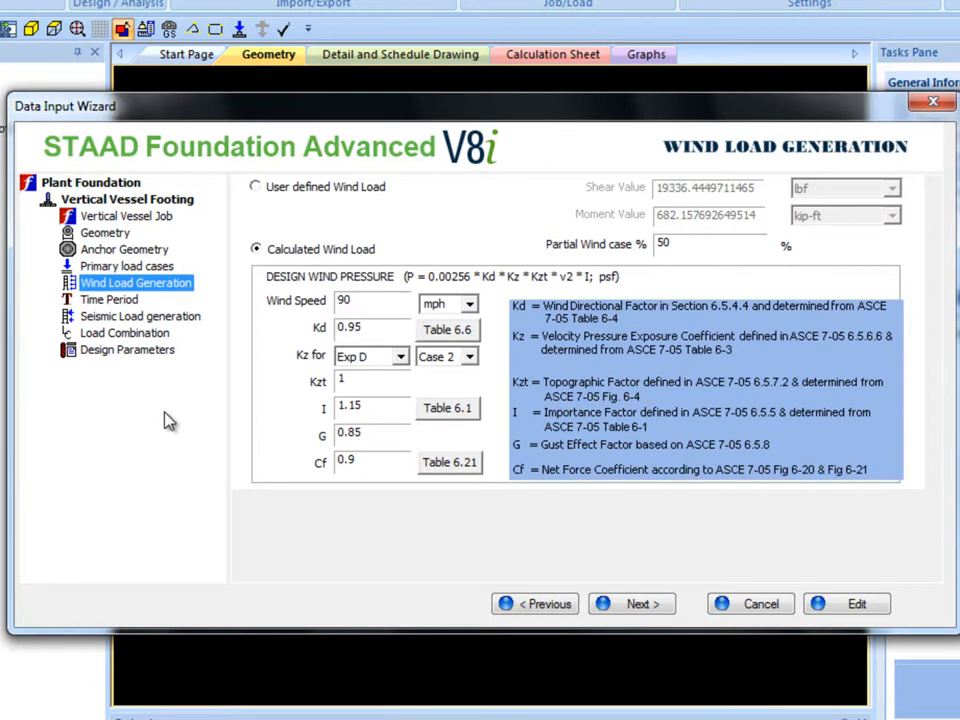
pyautogui.click(256, 187)
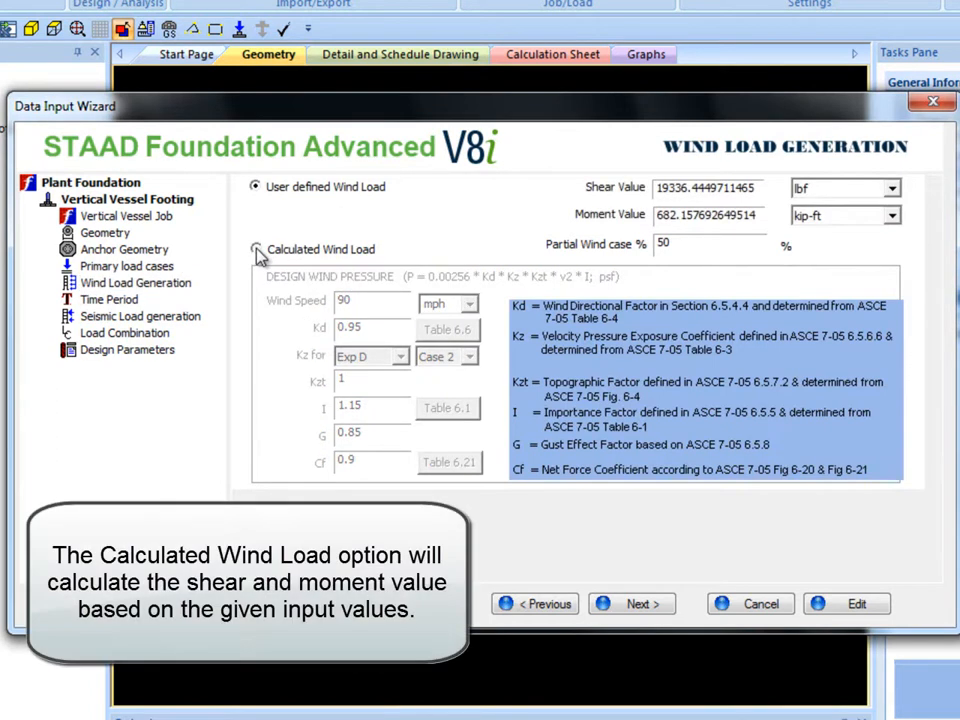
pyautogui.click(257, 250)
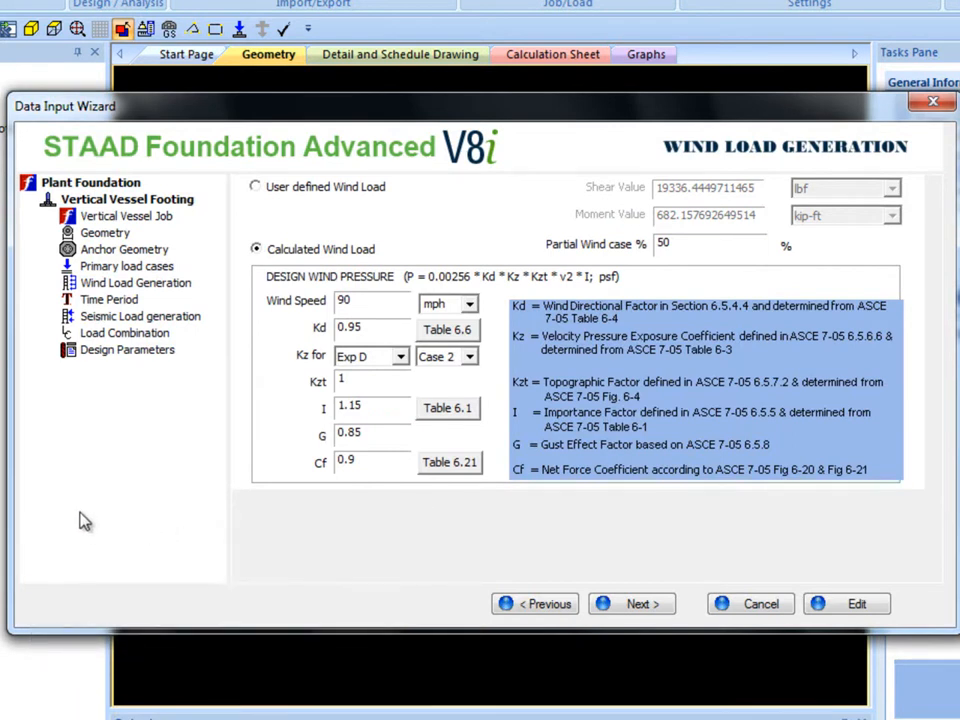
# Step: Consult reference tables 6.6, 6.1 and 6.21 without applying any value, and select the user-defined wind load
pyautogui.click(449, 330)
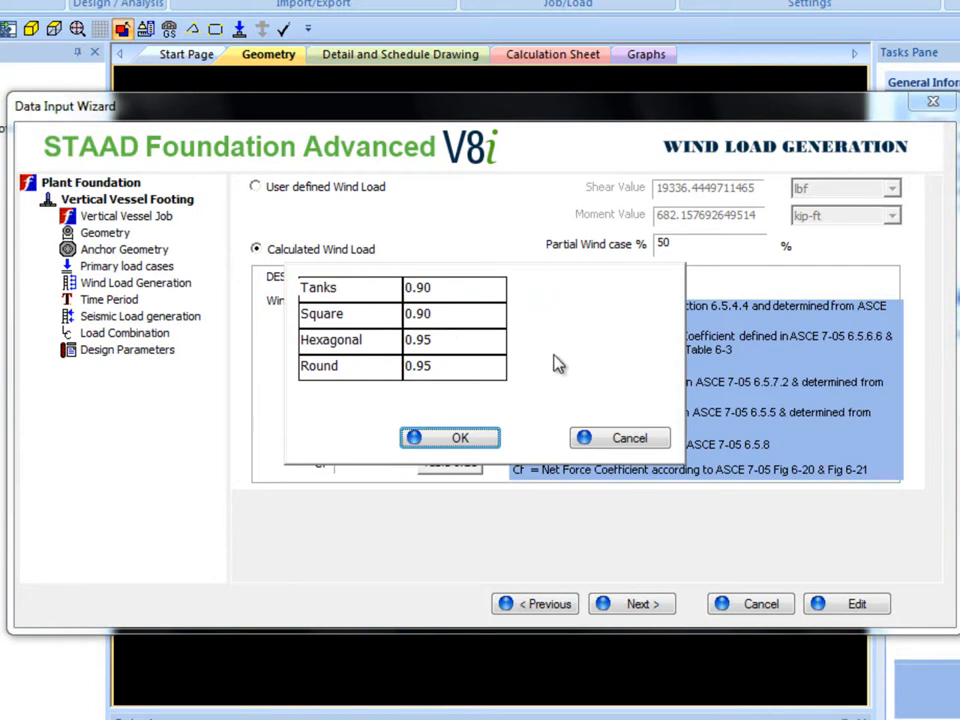
pyautogui.click(625, 438)
pyautogui.click(447, 408)
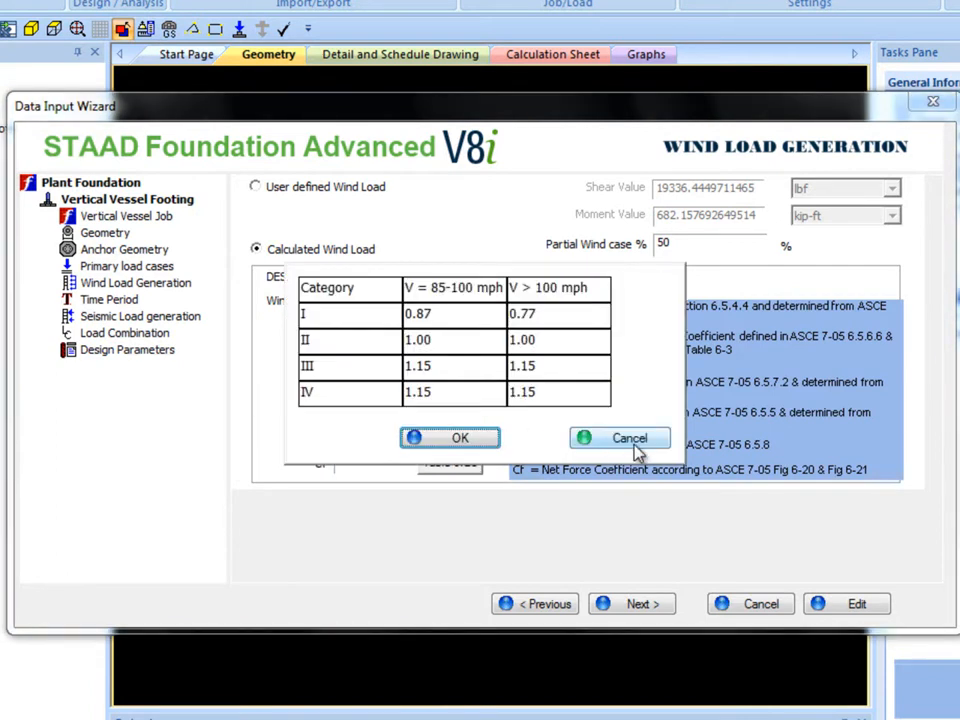
pyautogui.click(630, 445)
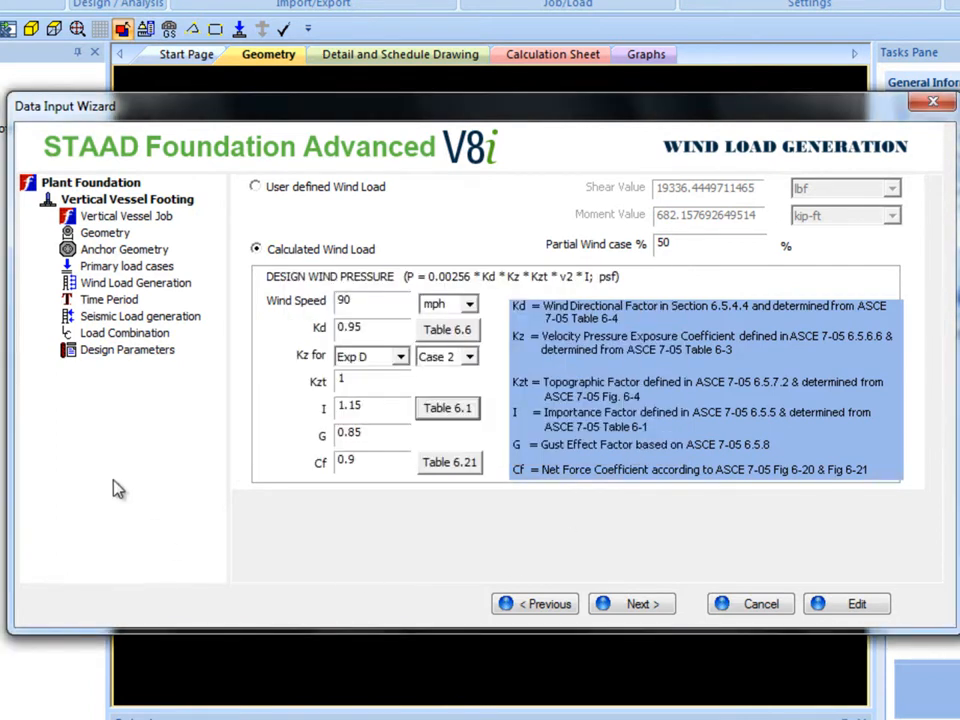
pyautogui.click(456, 470)
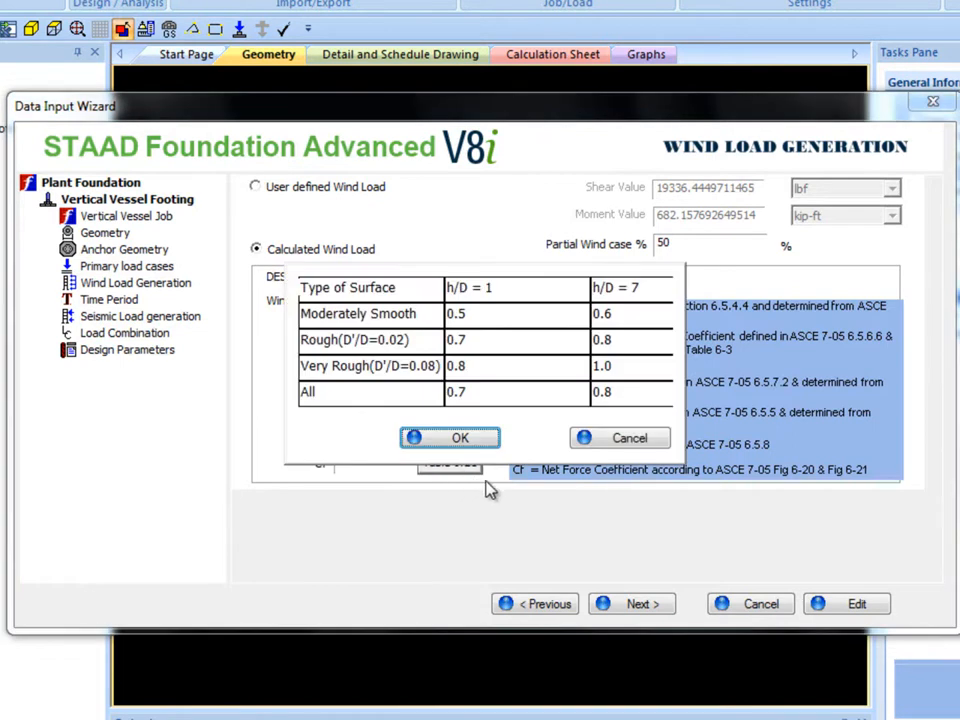
pyautogui.click(620, 439)
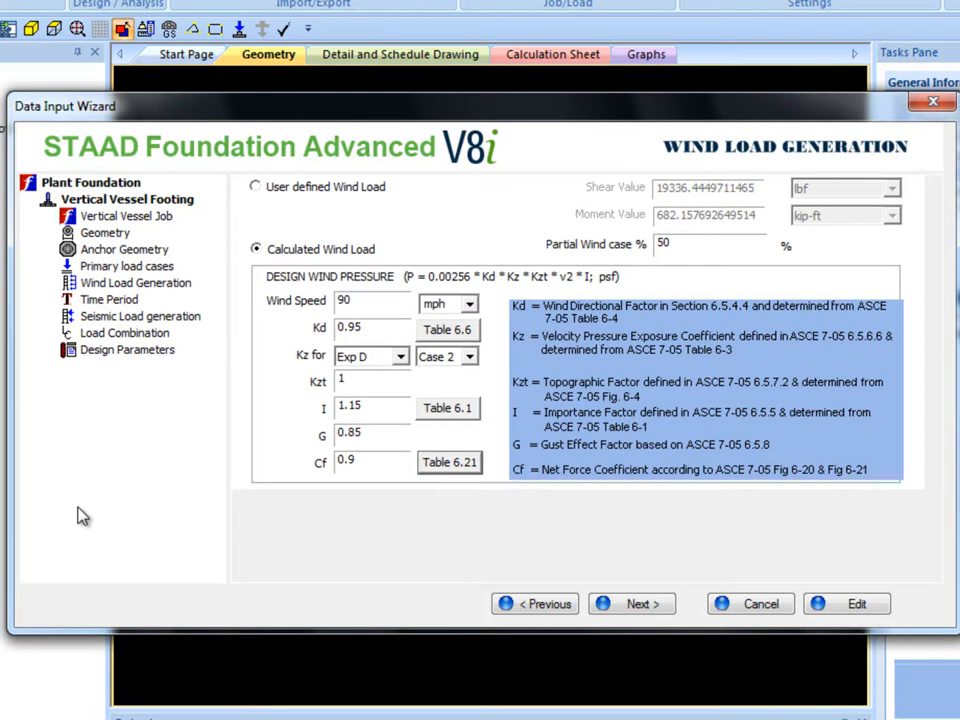
pyautogui.click(256, 186)
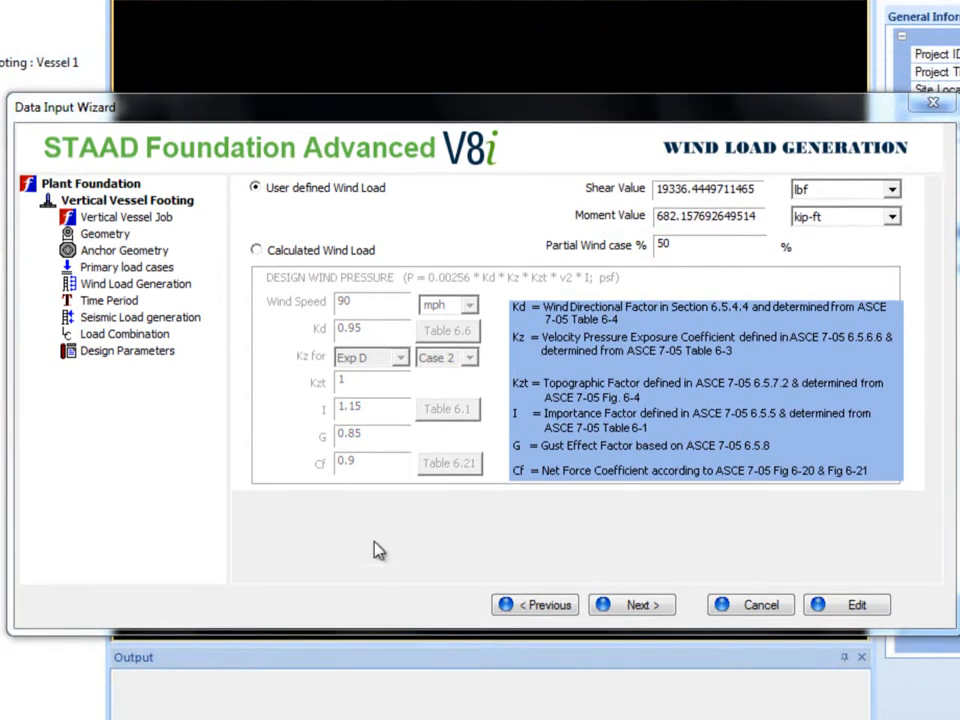
# Step: Open the time period calculation, choose Direct Input as the method and go to the fundamental period value
pyautogui.click(126, 302)
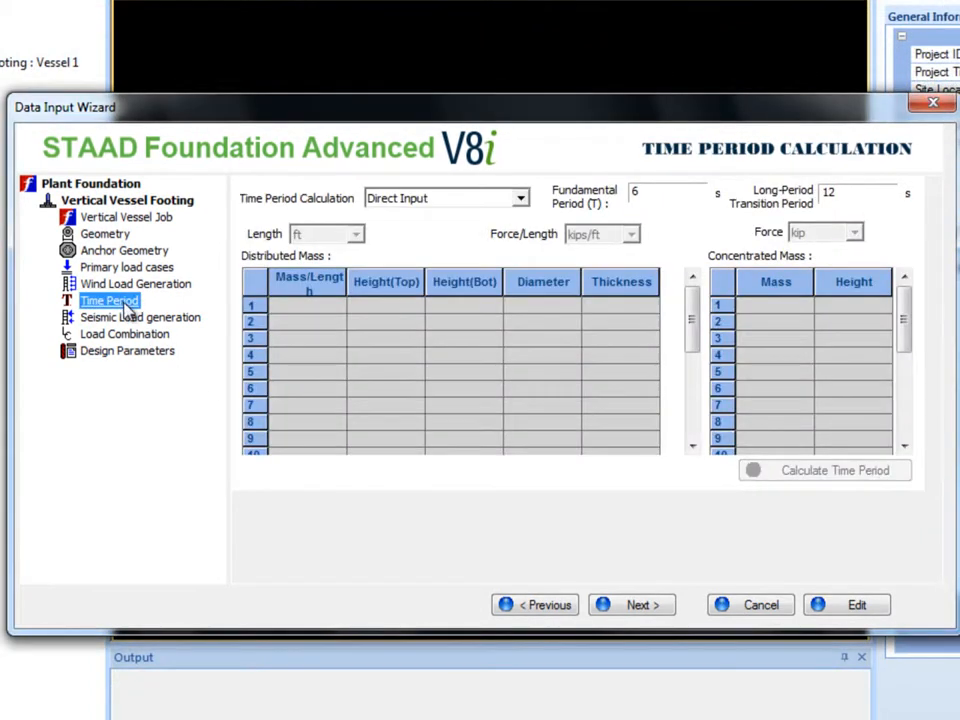
pyautogui.click(521, 199)
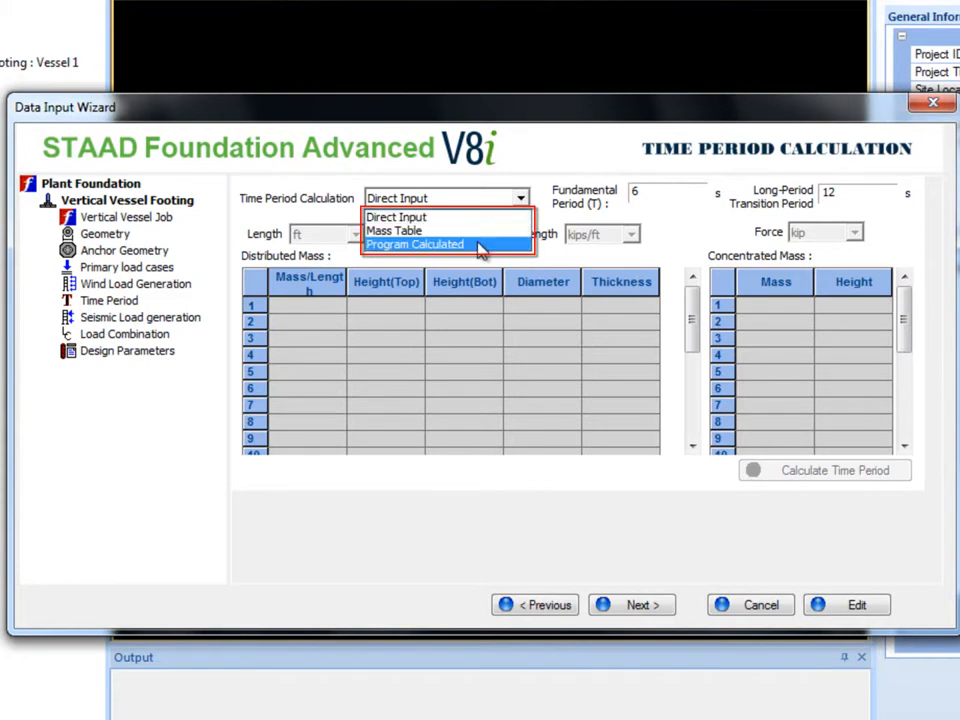
pyautogui.click(412, 218)
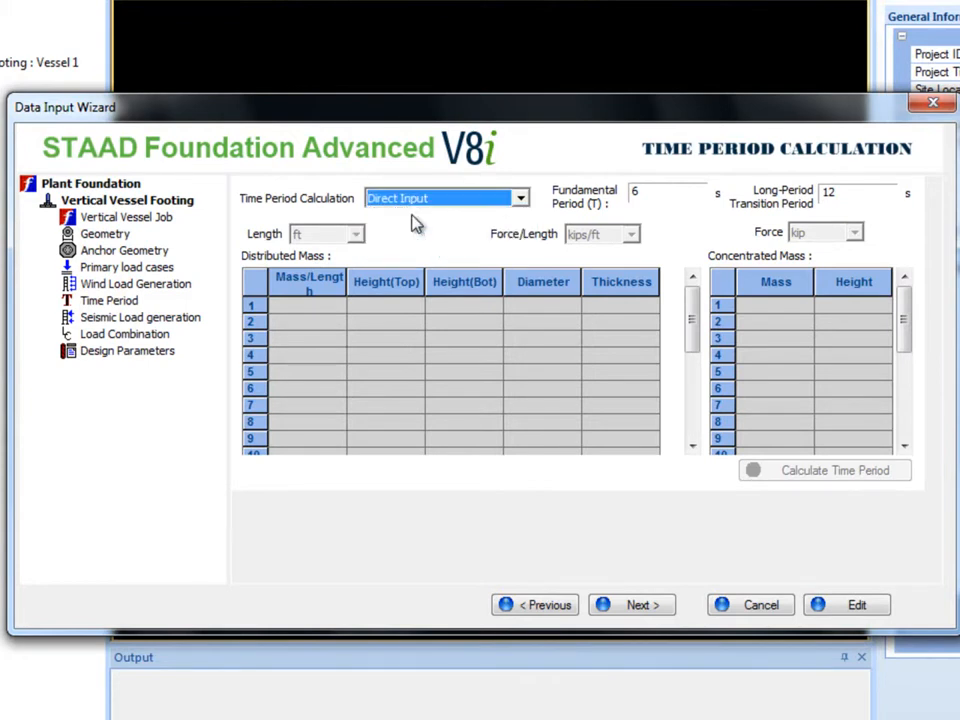
pyautogui.click(637, 201)
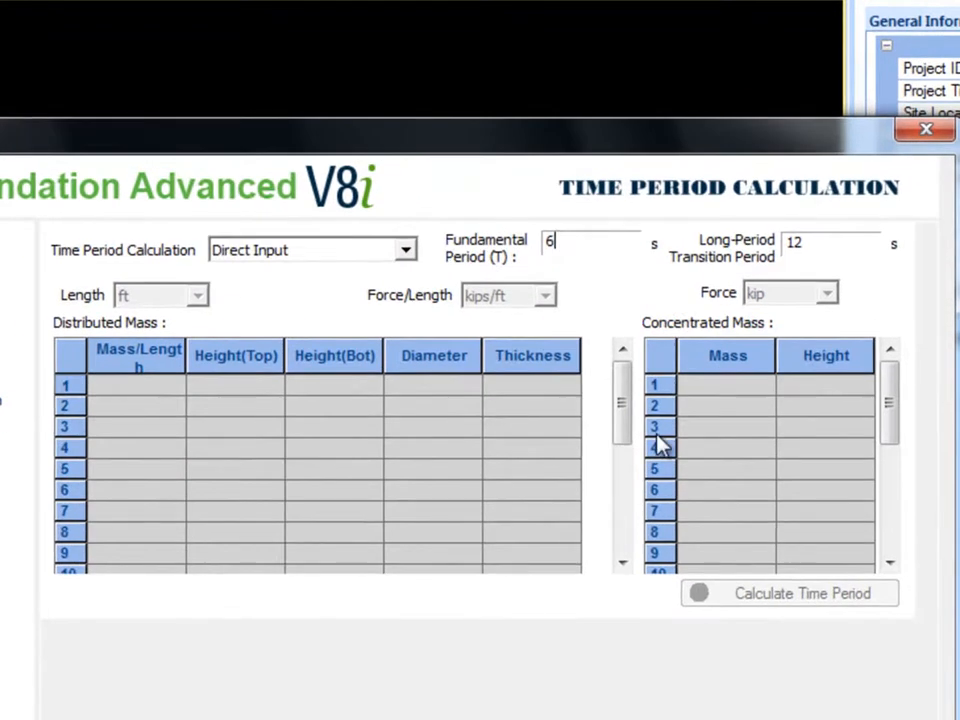
# Step: Try the Mass Table method with its distributed mass table, and set the time period calculation to Program Calculated
pyautogui.click(405, 251)
pyautogui.click(335, 290)
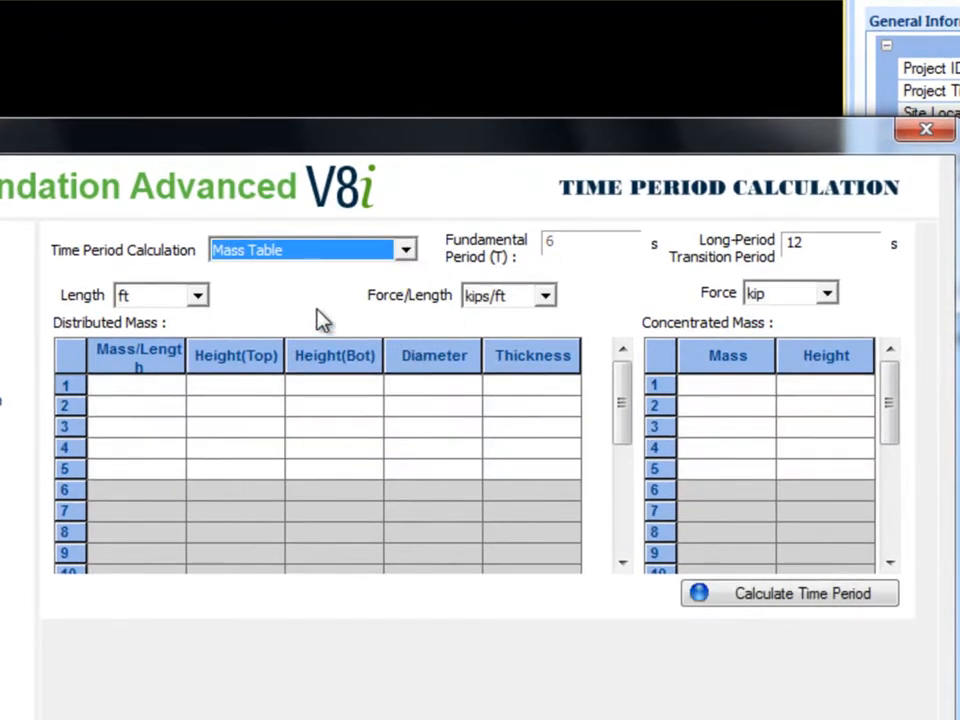
pyautogui.click(147, 396)
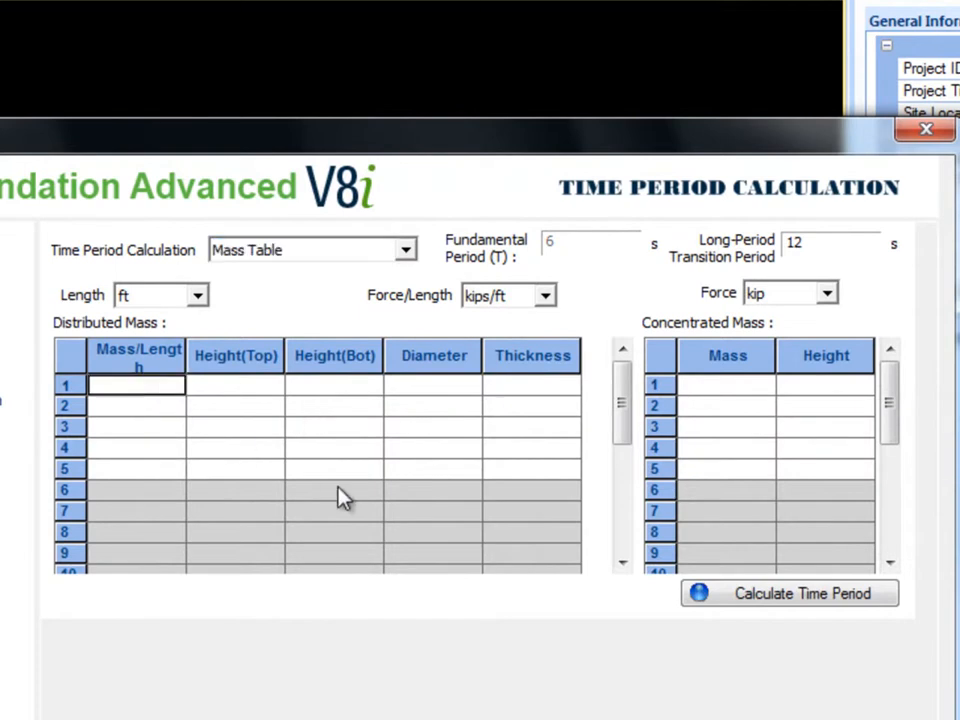
pyautogui.click(407, 252)
pyautogui.click(356, 308)
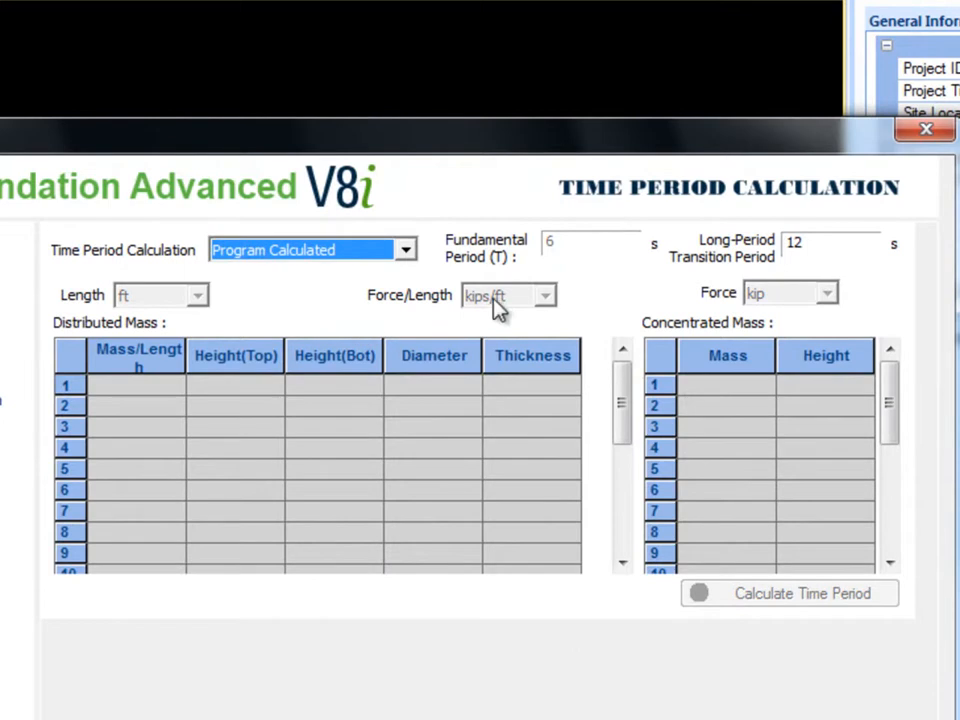
# Step: Proceed from the time period inputs to seismic load generation and choose the User Defined C.G. calculation
pyautogui.click(810, 242)
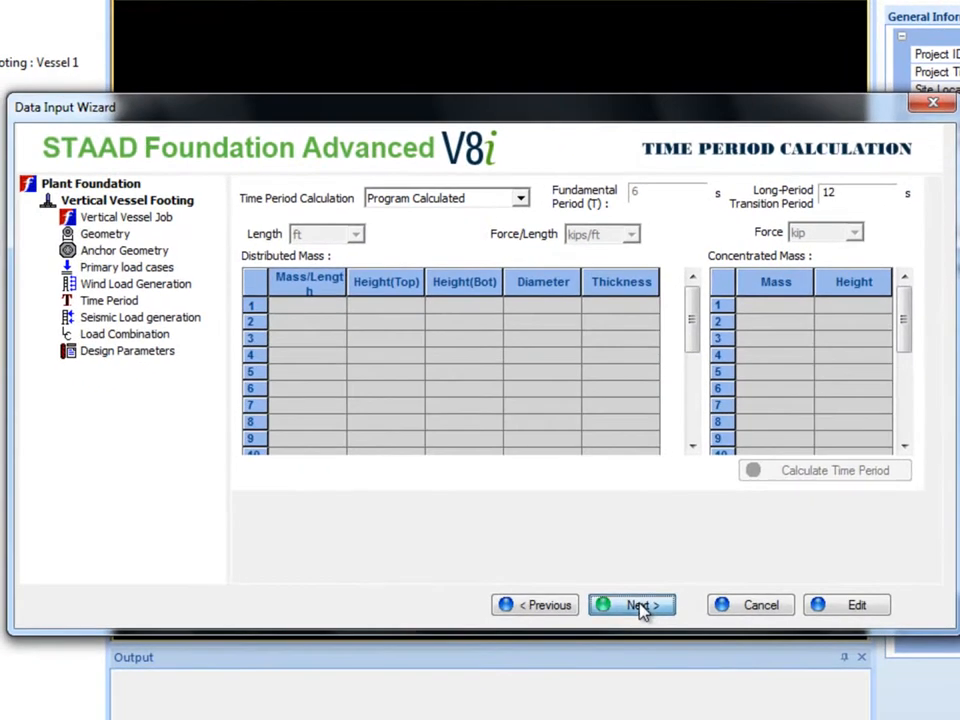
pyautogui.click(638, 606)
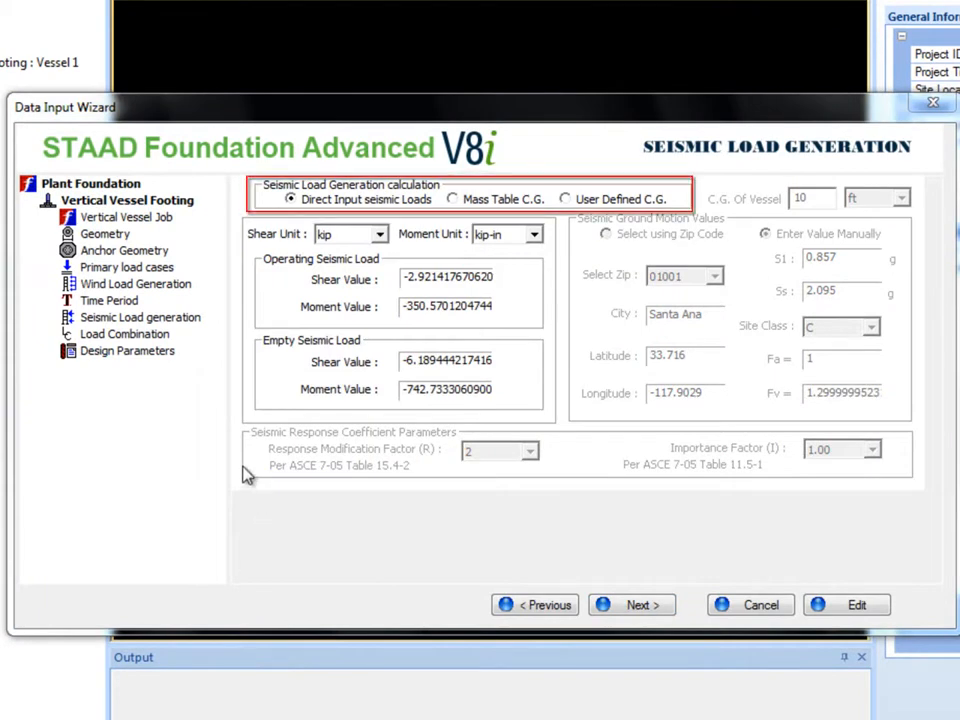
pyautogui.click(566, 200)
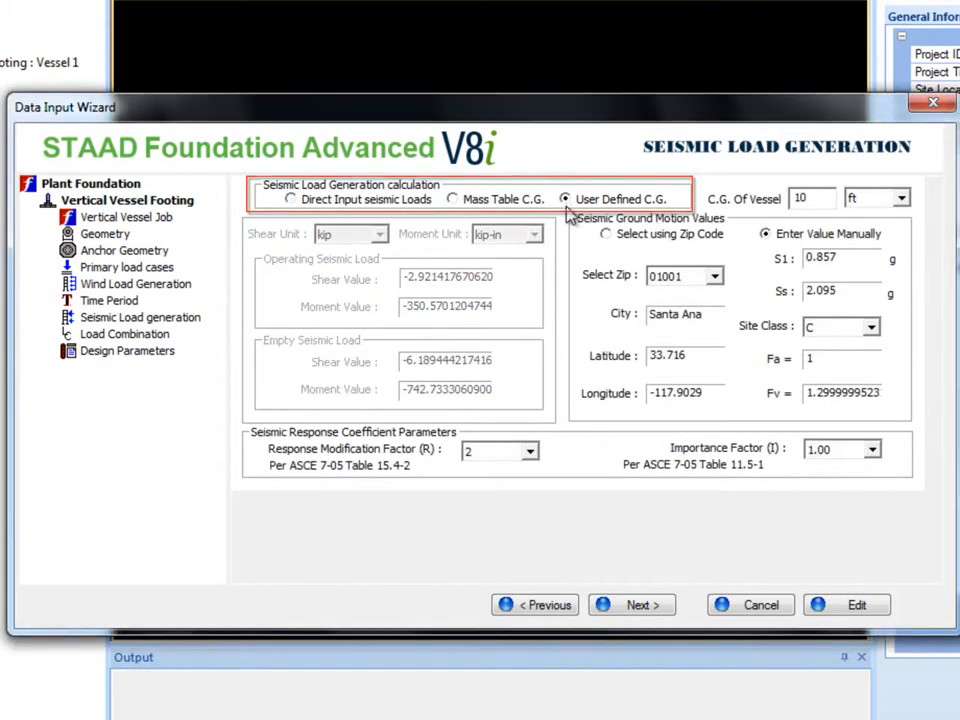
# Step: Try Direct Input seismic Loads with kip as the shear unit and go to the operating shear value
pyautogui.click(292, 199)
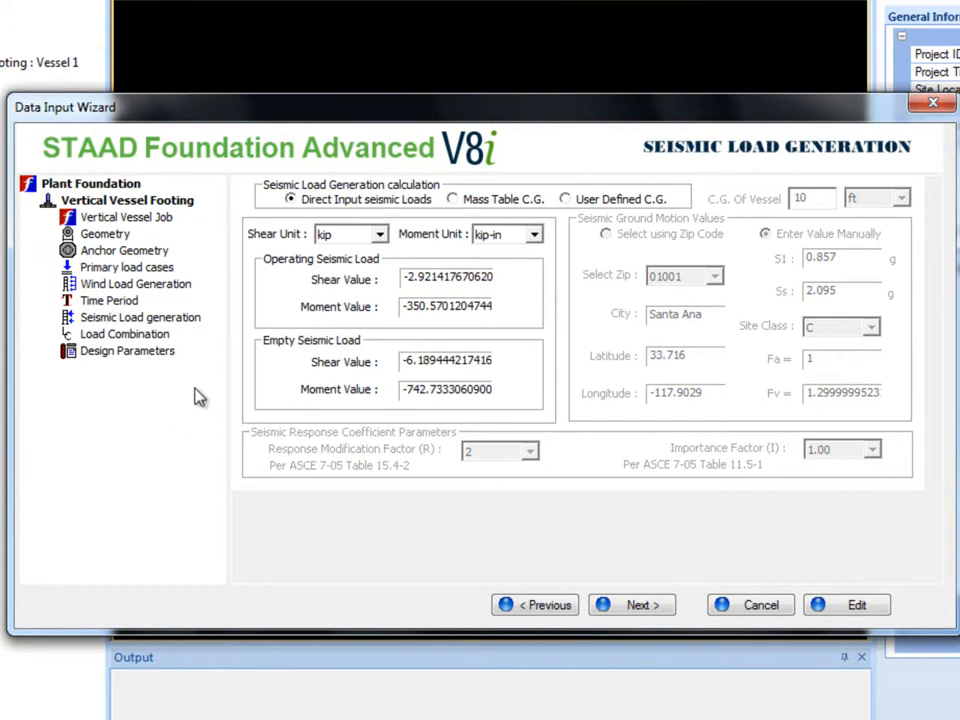
pyautogui.click(379, 234)
pyautogui.click(384, 335)
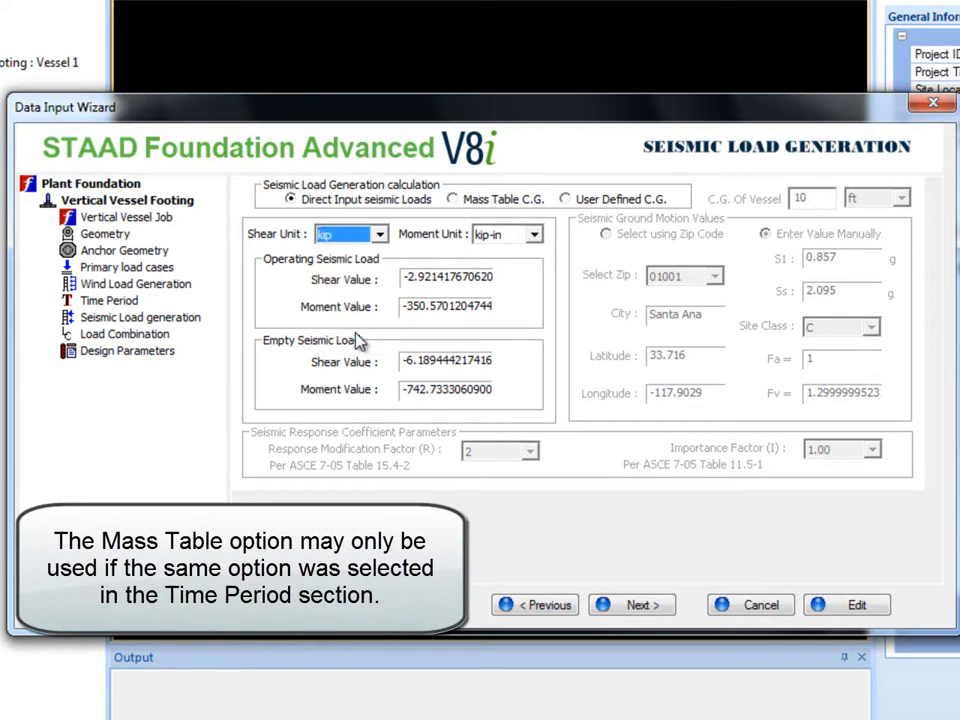
pyautogui.click(492, 277)
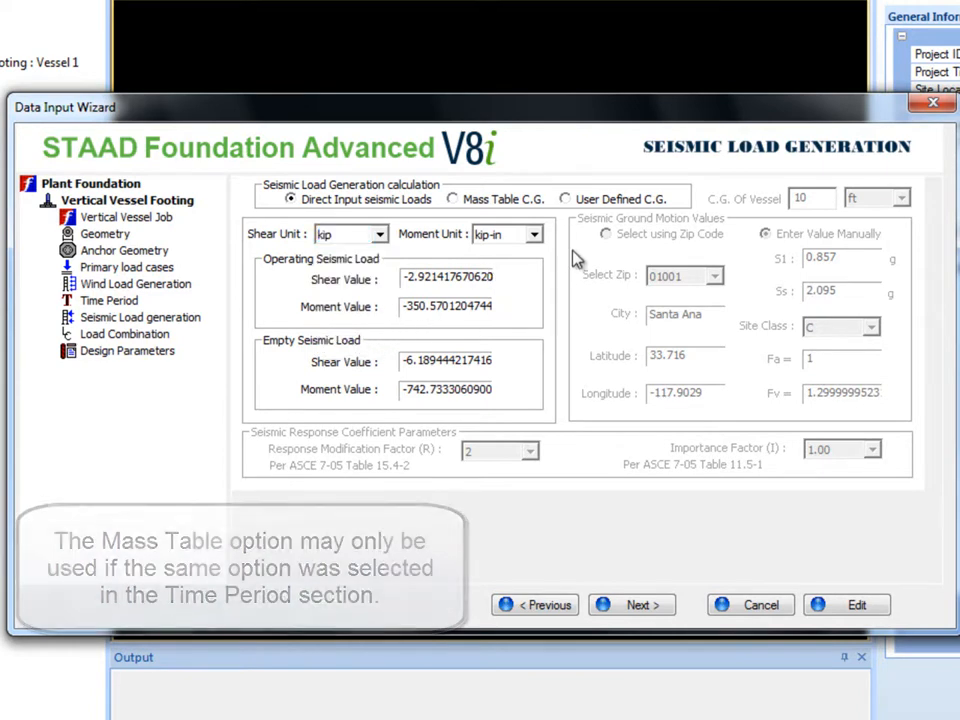
# Step: Base the seismic load on User Defined C.G. with response modification factor 2 and importance factor 1.00
pyautogui.click(566, 200)
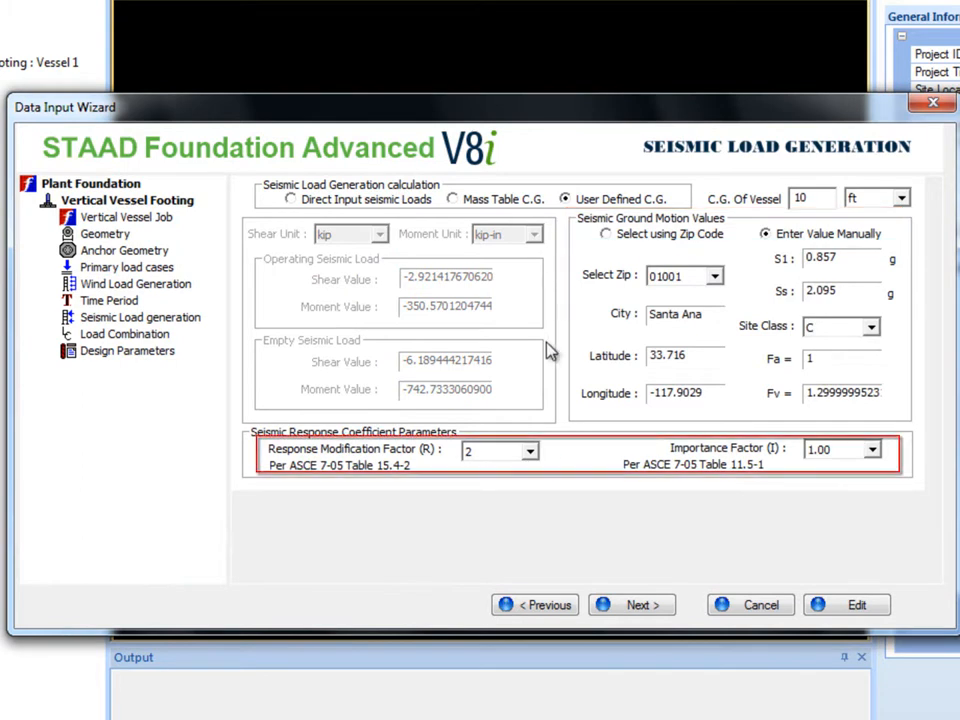
pyautogui.click(522, 453)
pyautogui.click(505, 478)
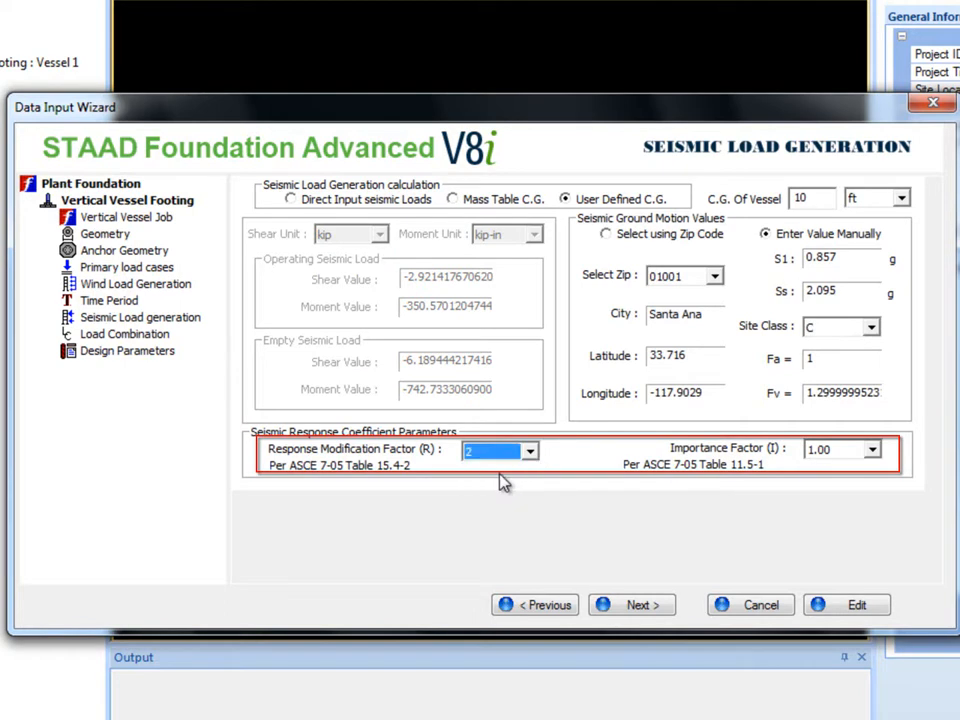
pyautogui.click(872, 450)
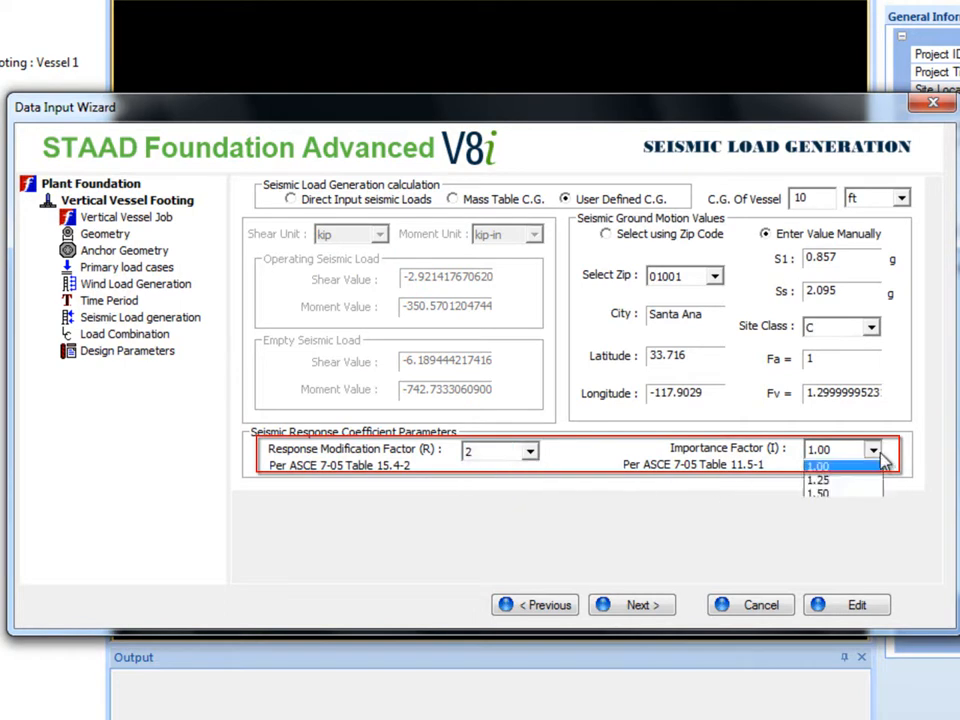
pyautogui.click(830, 469)
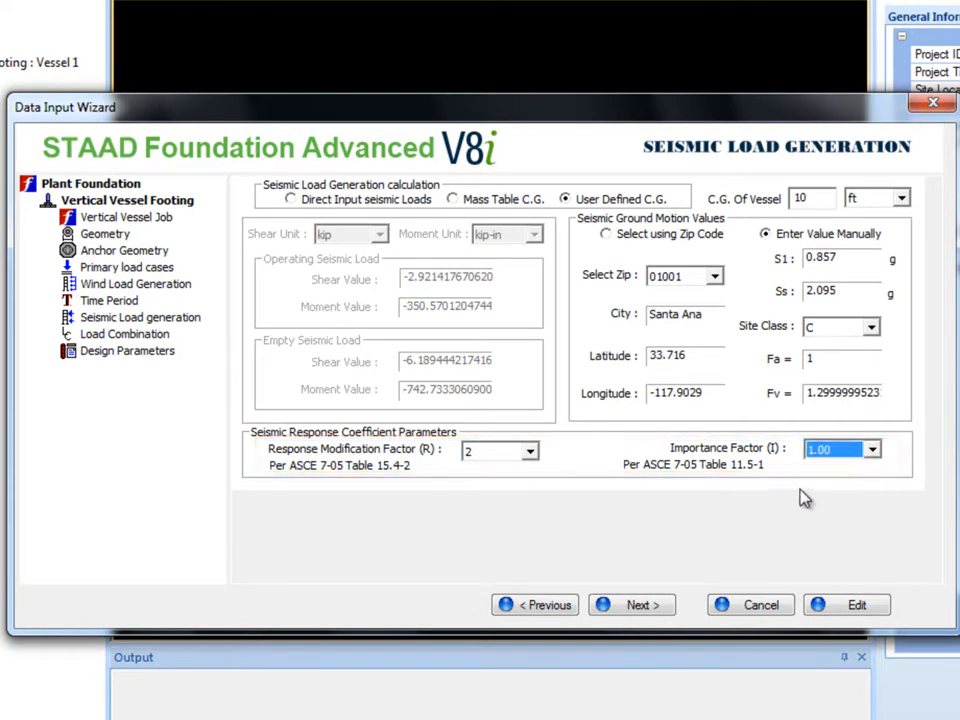
# Step: Go to the load combinations, review the service and ultimate tables, and select the PIP load combination table
pyautogui.click(637, 604)
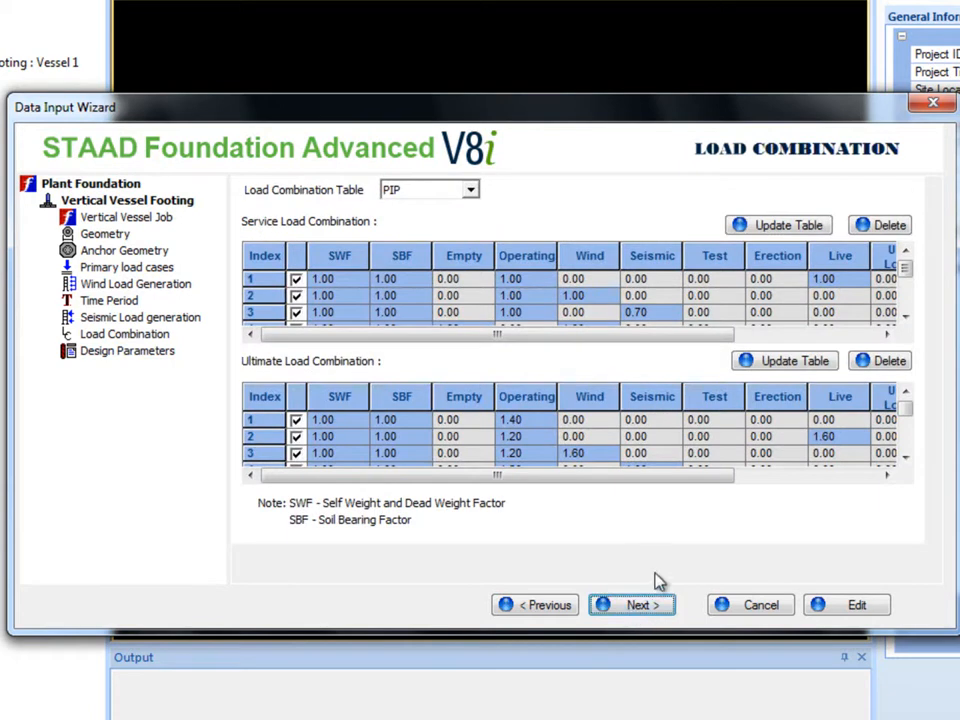
pyautogui.moveTo(905, 270)
pyautogui.mouseDown()
pyautogui.moveTo(906, 315)
pyautogui.moveTo(908, 278)
pyautogui.mouseUp()
pyautogui.moveTo(904, 410)
pyautogui.mouseDown()
pyautogui.moveTo(907, 445)
pyautogui.moveTo(909, 401)
pyautogui.mouseUp()
pyautogui.click(471, 191)
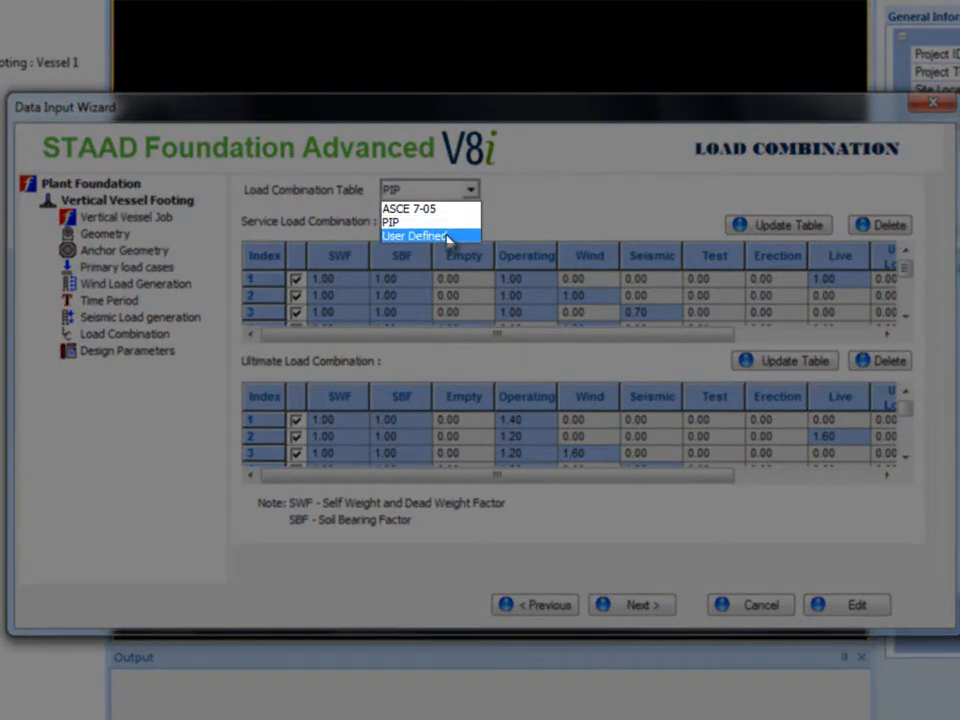
pyautogui.click(434, 222)
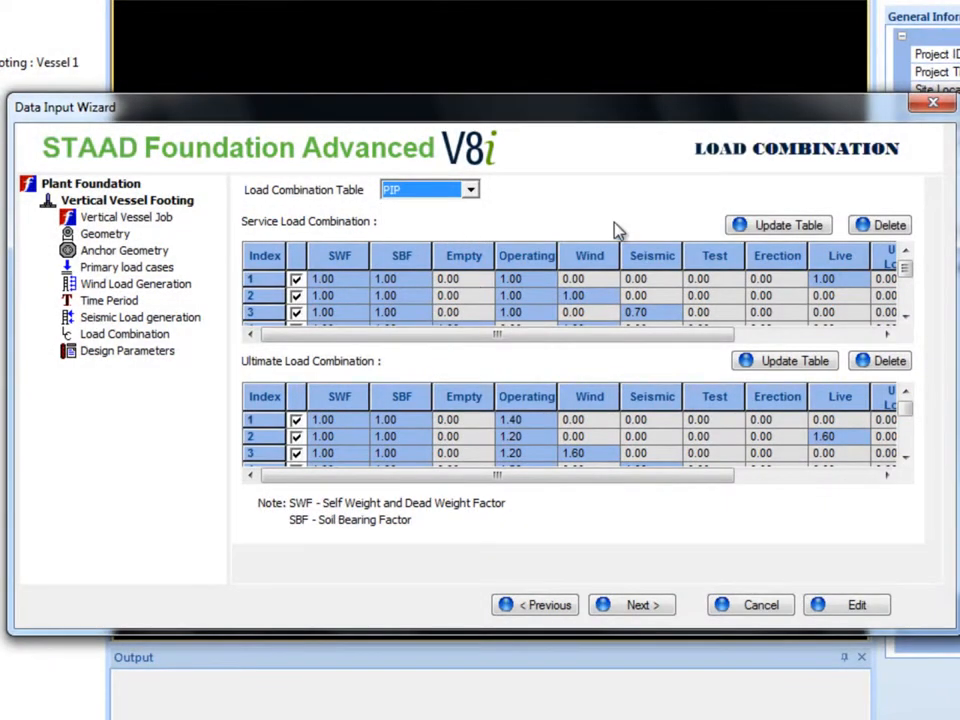
pyautogui.click(414, 285)
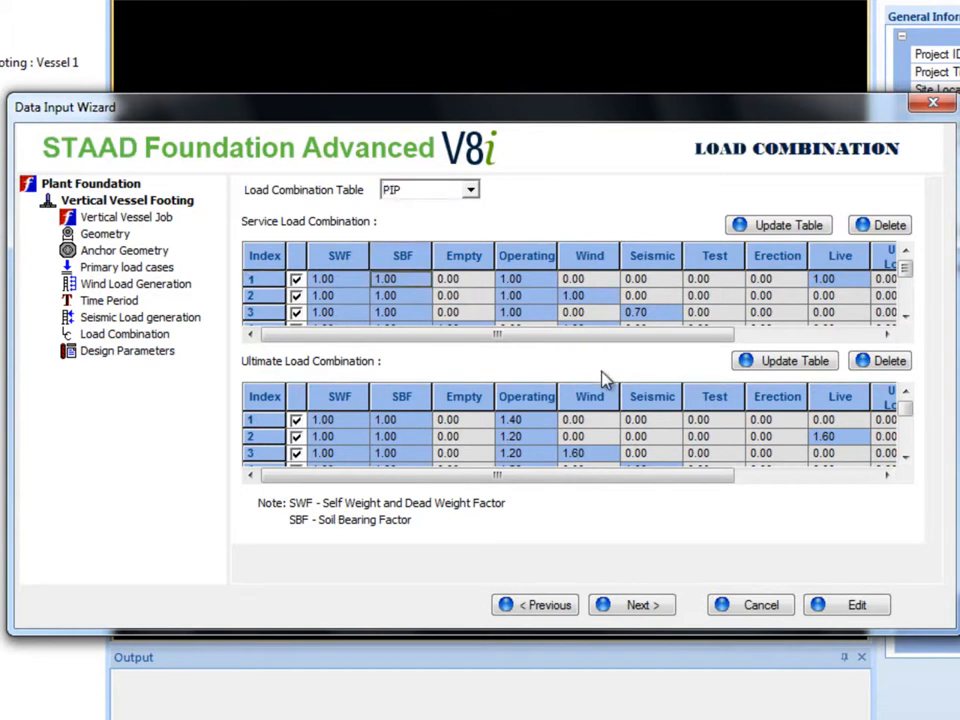
# Step: Open the design parameters and apply the wizard's inputs to the vertical vessel footing job
pyautogui.click(129, 353)
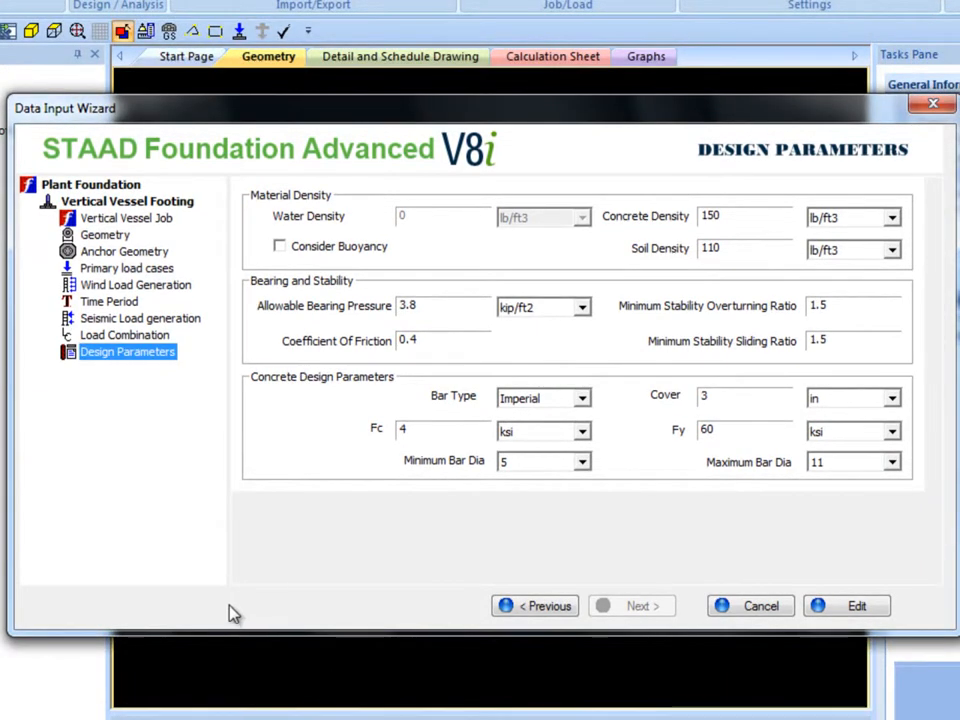
pyautogui.click(857, 612)
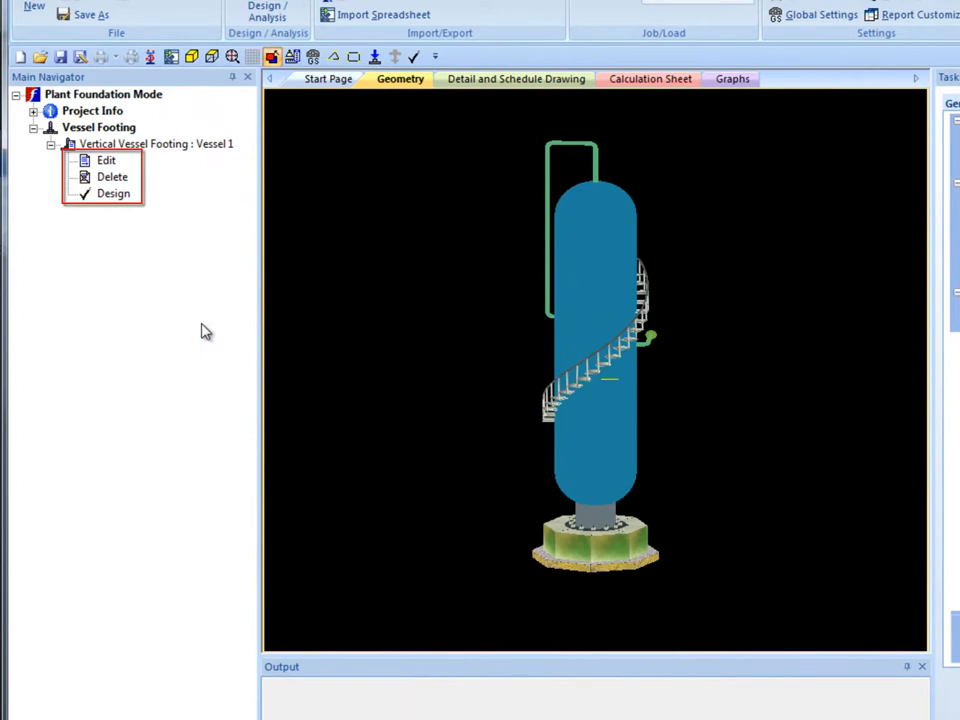
# Step: Reopen the Vessel 1 footing for editing, compare octagonal and square foundation geometry, and set the foundation type to Square Foundation
pyautogui.click(108, 162)
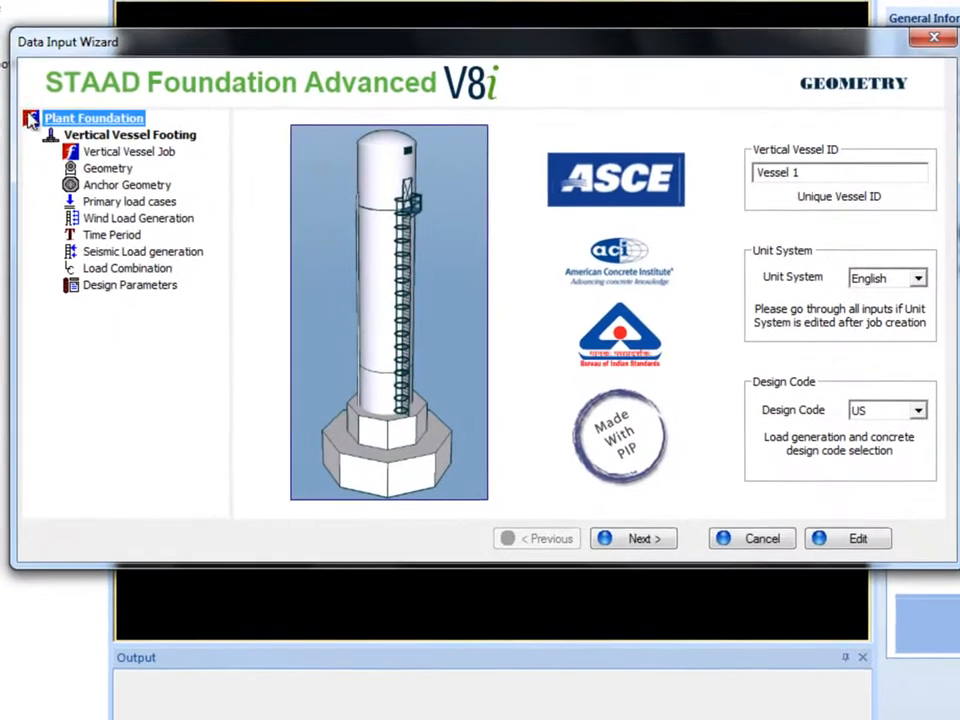
pyautogui.click(104, 167)
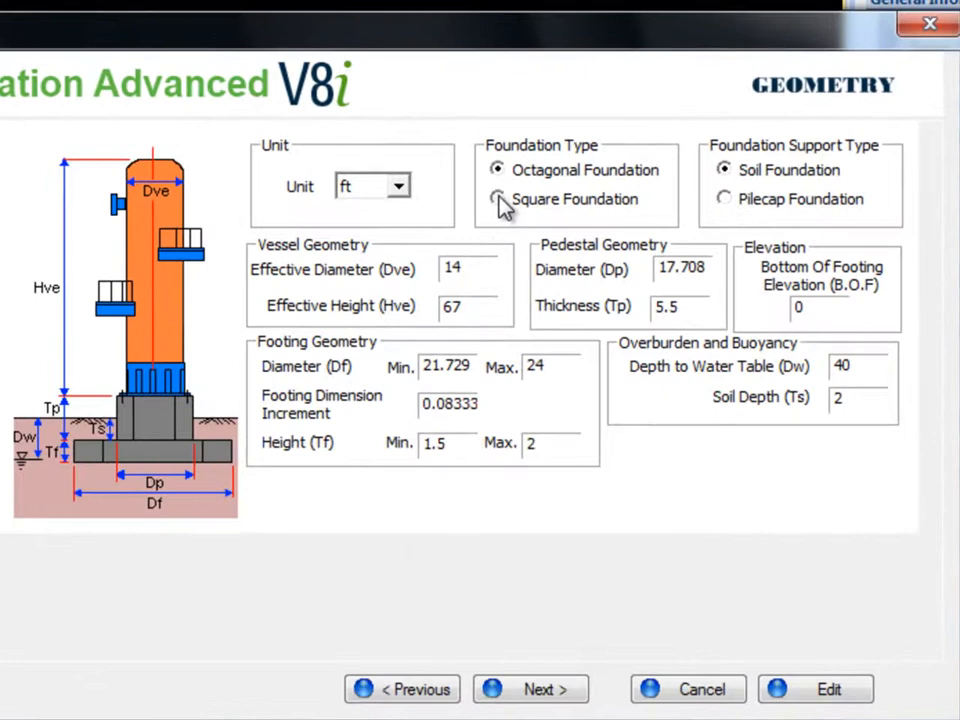
pyautogui.click(499, 200)
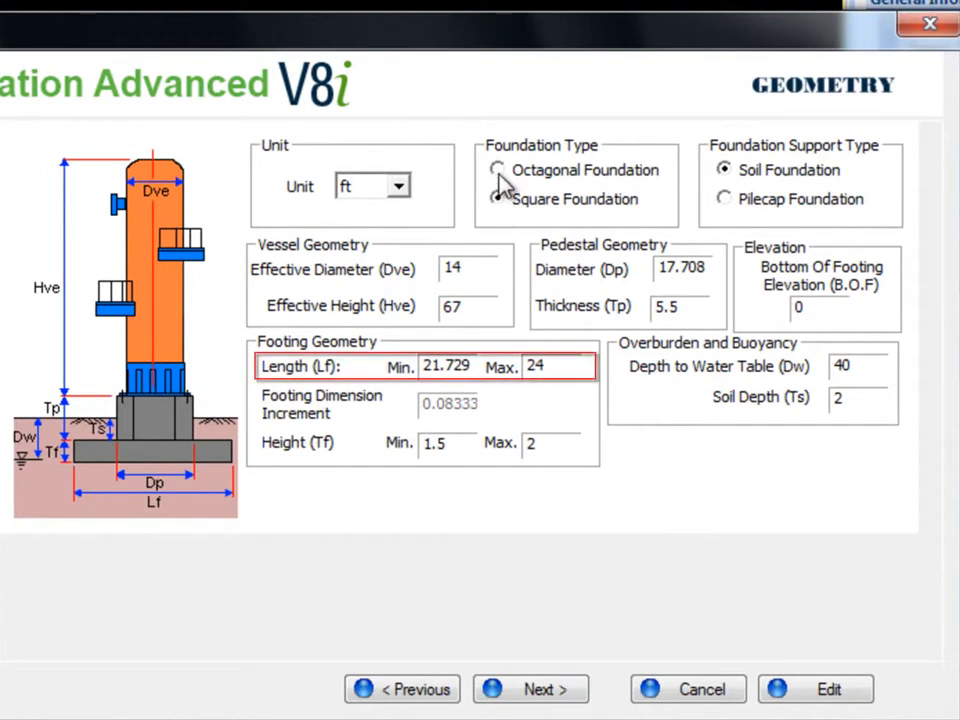
pyautogui.click(497, 170)
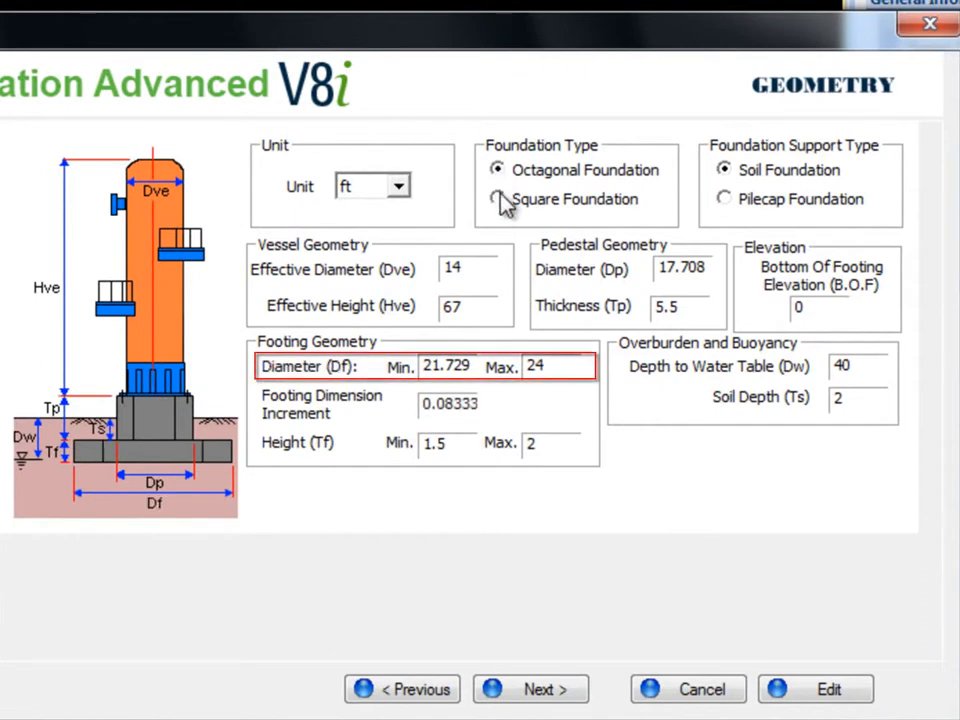
pyautogui.click(499, 200)
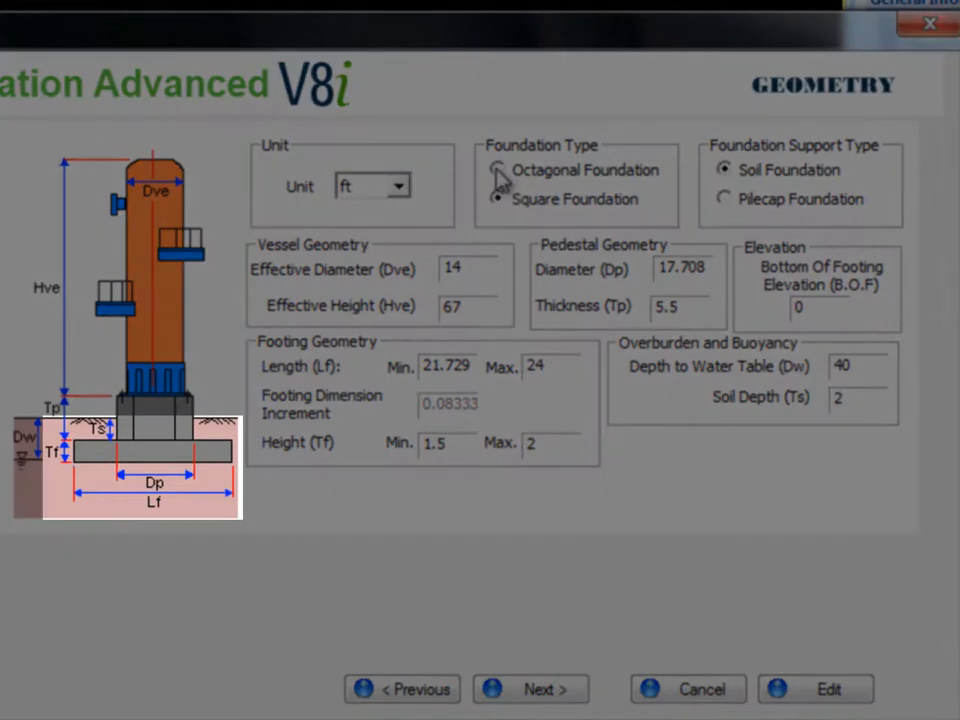
pyautogui.click(497, 171)
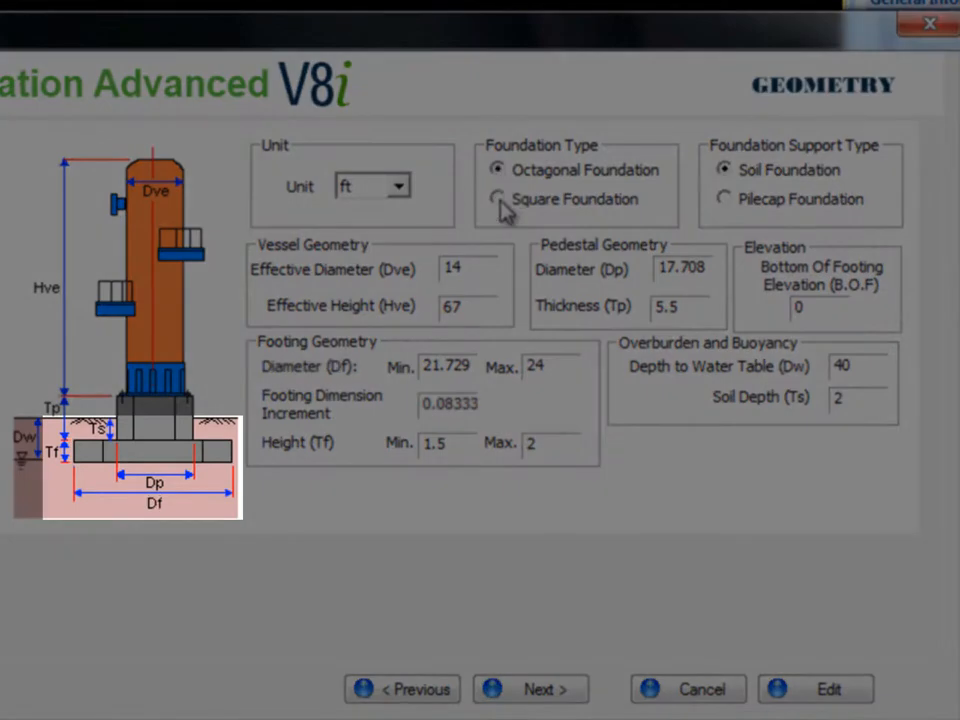
pyautogui.click(498, 200)
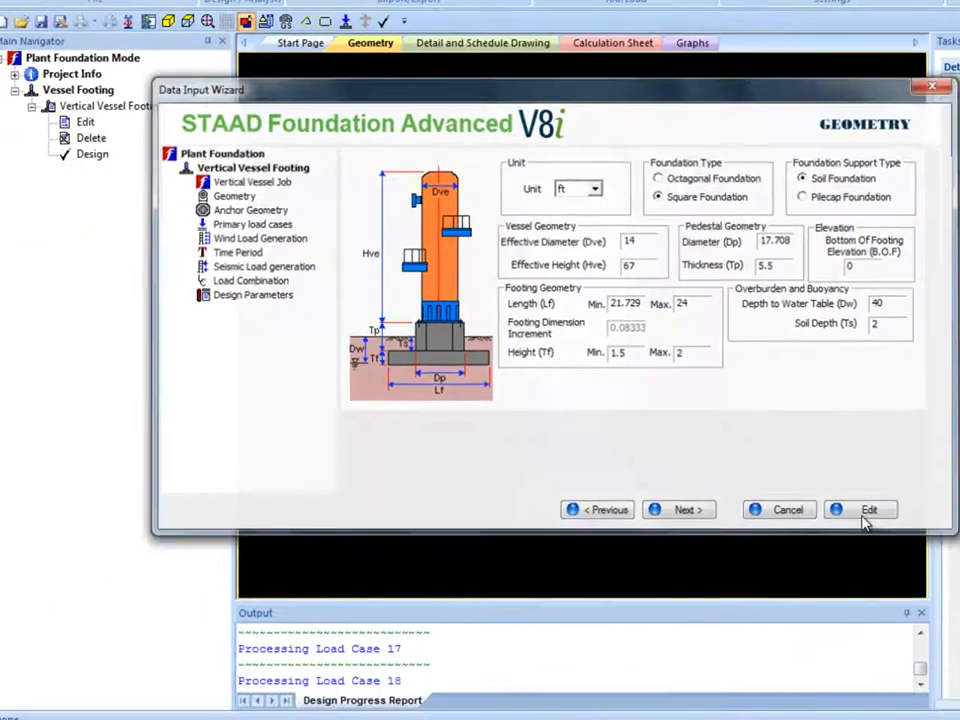
# Step: Apply the edited vessel geometry and run the analysis and design of the Vessel 1 footing
pyautogui.click(866, 512)
pyautogui.click(94, 156)
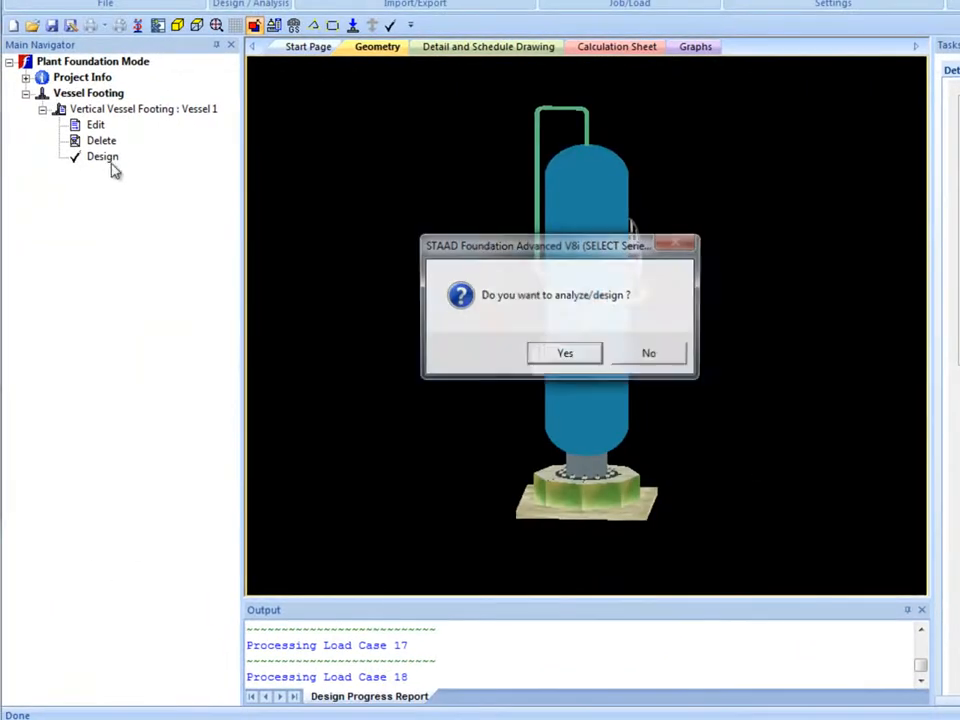
pyautogui.click(560, 355)
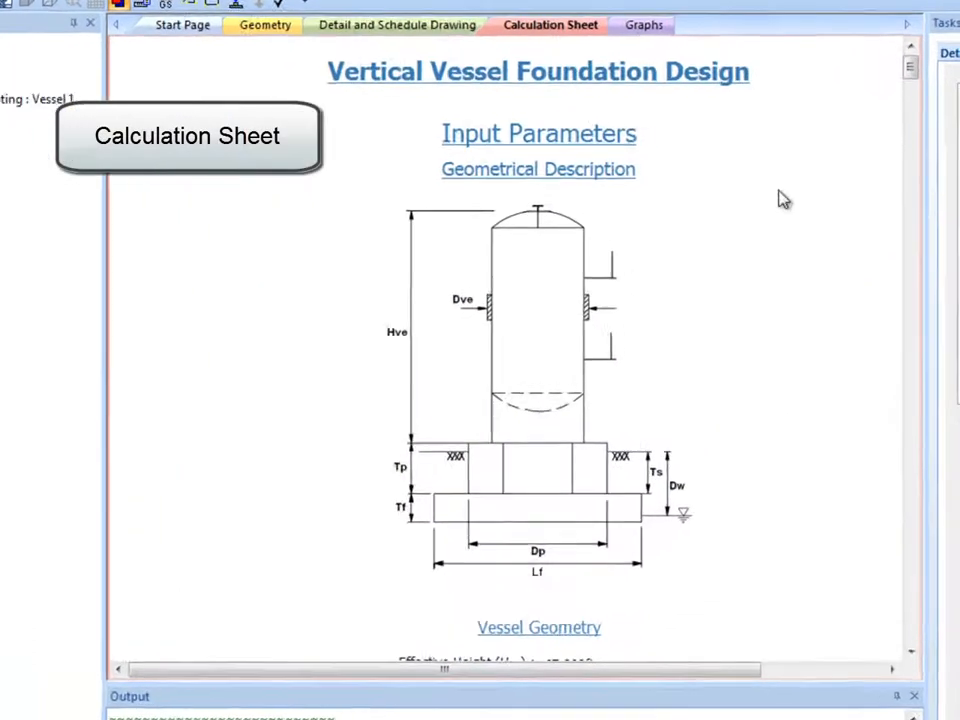
# Step: Review the calculation sheet through the concrete crushing check to the punching shear strength check
pyautogui.moveTo(909, 68); pyautogui.dragTo(925, 302)
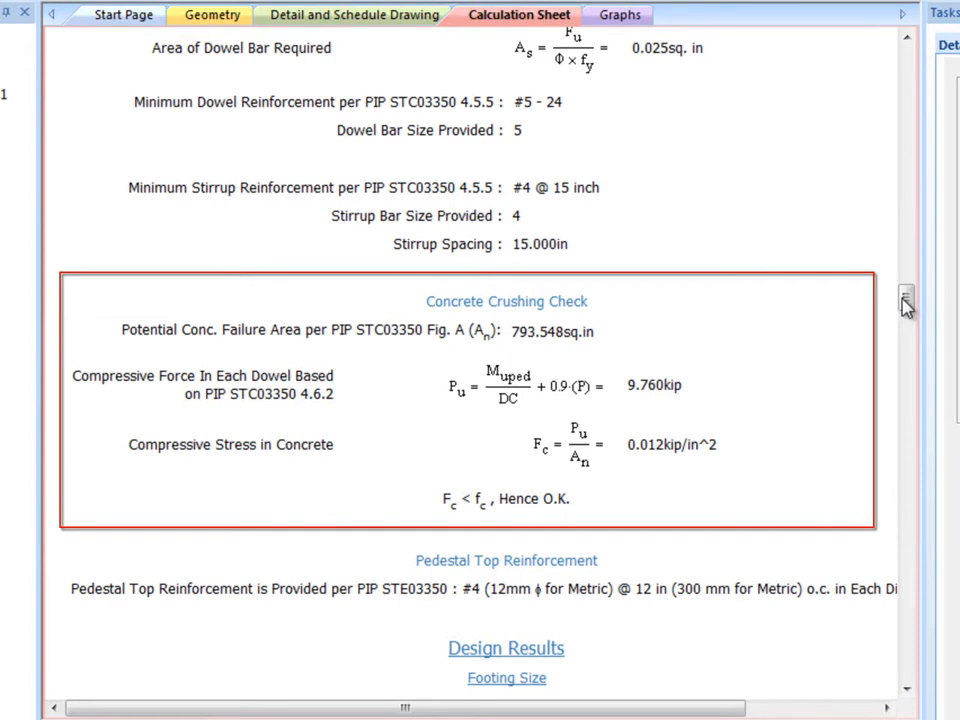
pyautogui.moveTo(905, 303); pyautogui.dragTo(899, 432)
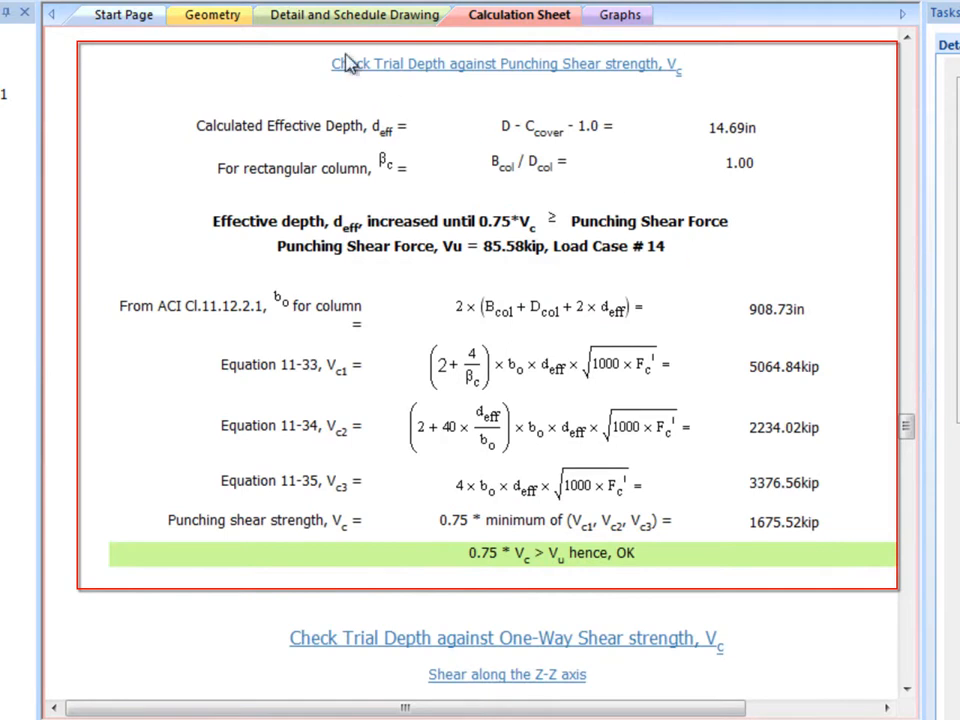
# Step: Open the detail drawing and examine the foundation's plan and elevation, including dimensions, elevation levels and reinforcement
pyautogui.click(325, 22)
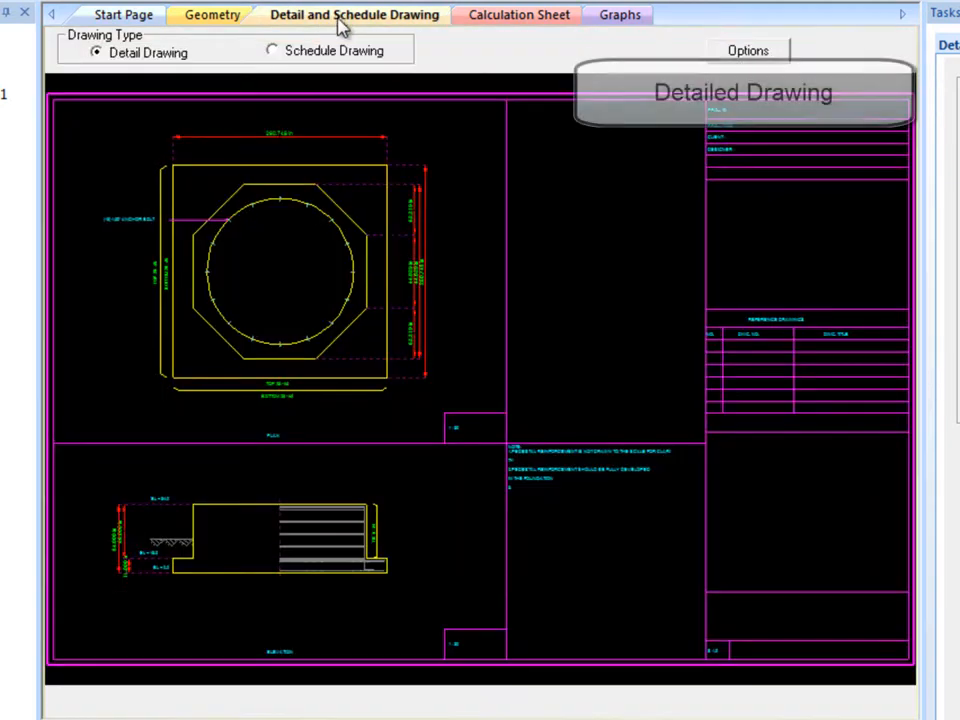
pyautogui.scroll(1, 210, 247)
pyautogui.scroll(3, 208, 239)
pyautogui.moveTo(208, 244)
pyautogui.mouseDown(button='middle')
pyautogui.moveTo(279, 309)
pyautogui.moveTo(314, 324)
pyautogui.mouseUp(button='middle')
pyautogui.moveTo(479, 473); pyautogui.dragTo(452, 163, button='middle')
pyautogui.scroll(-1, 468, 390)
pyautogui.moveTo(492, 505)
pyautogui.mouseDown(button='middle')
pyautogui.moveTo(514, 433)
pyautogui.moveTo(510, 390)
pyautogui.mouseUp(button='middle')
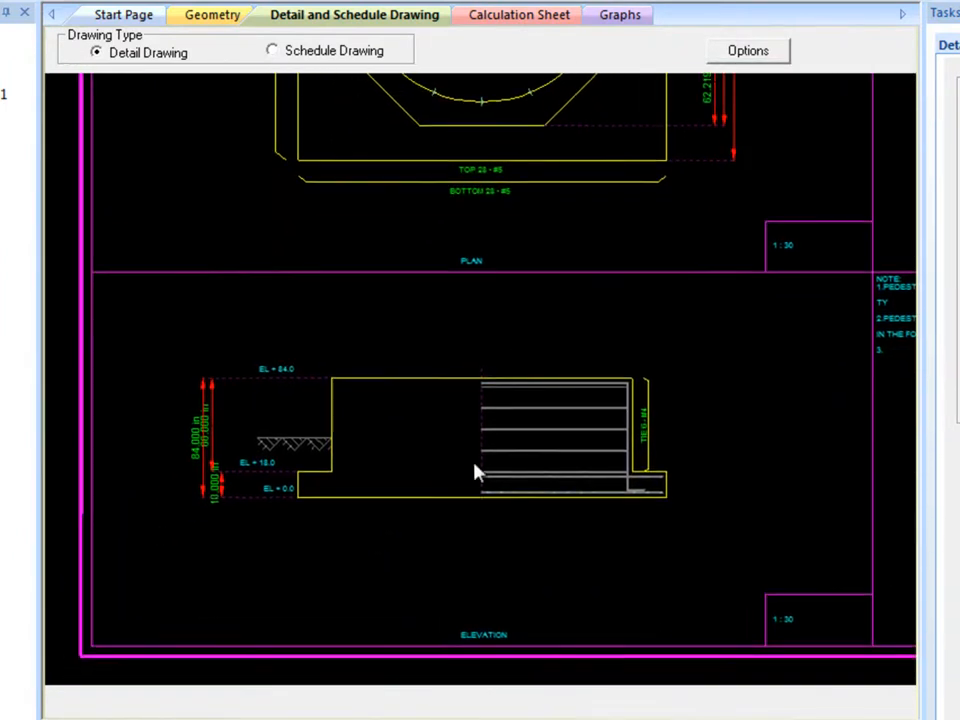
pyautogui.scroll(2, 411, 467)
pyautogui.moveTo(411, 467); pyautogui.dragTo(467, 458, button='middle')
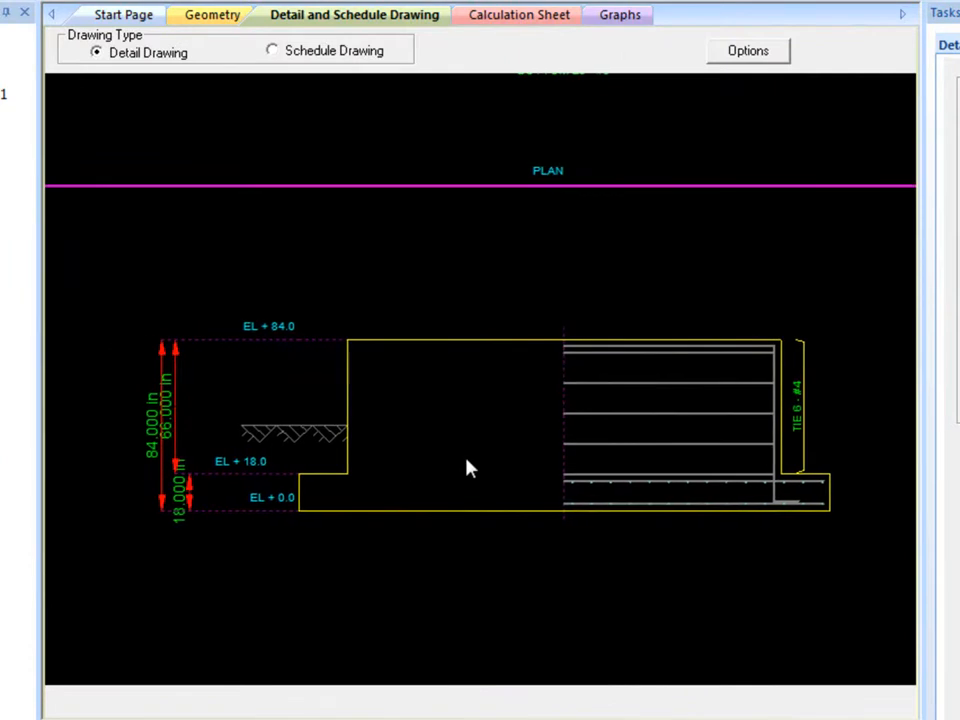